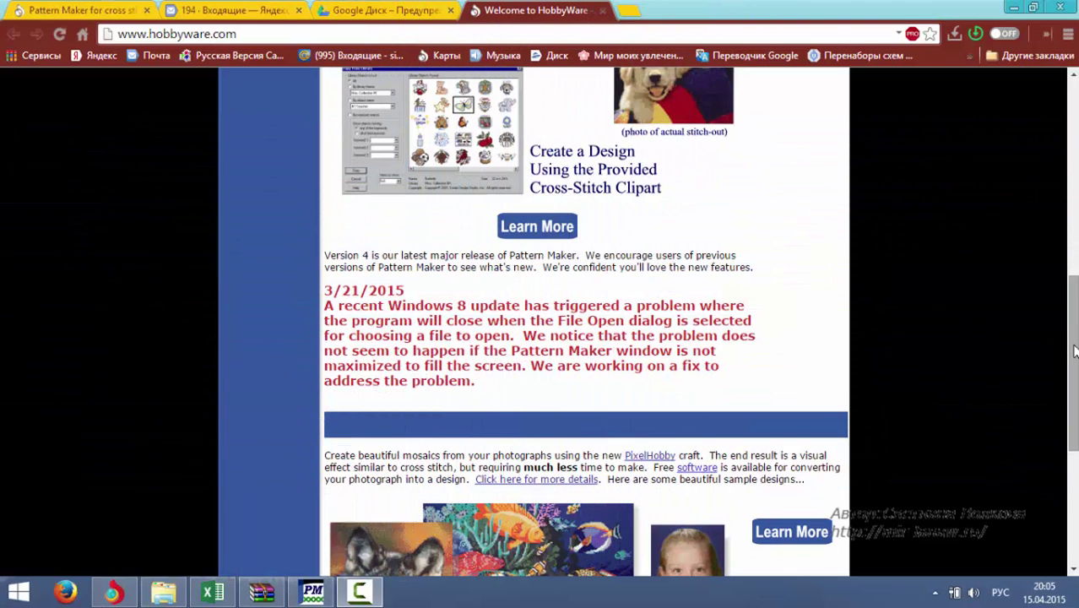
- Read the HobbyWare home page, including the 3/21/2015 notice about the Windows 8 File Open problem
scroll(1055, 229, up, 5)
scroll(1062, 184, up, 2)
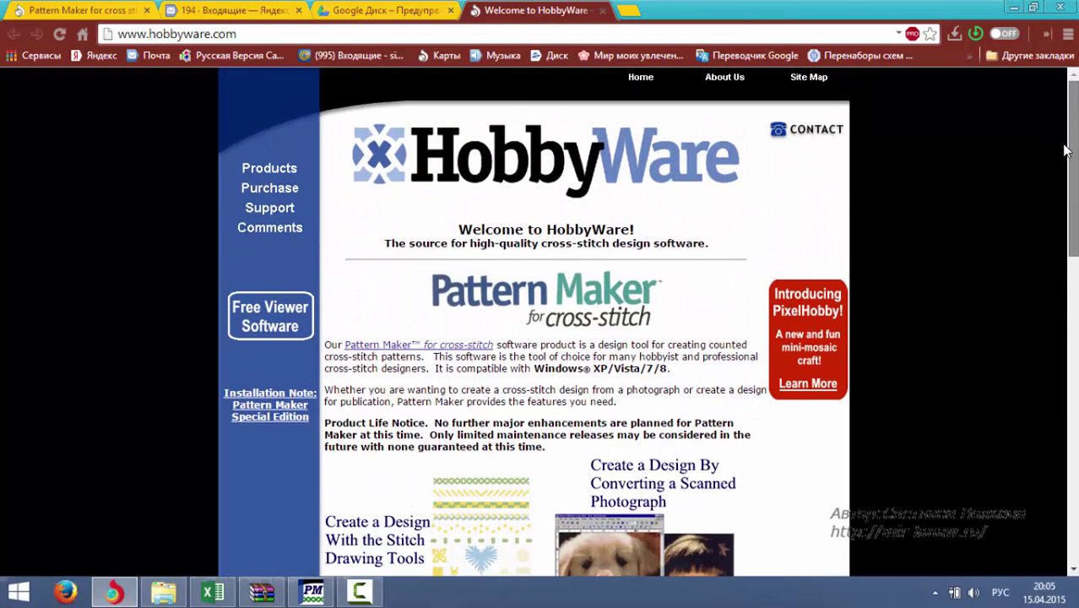
scroll(1065, 151, down, 4)
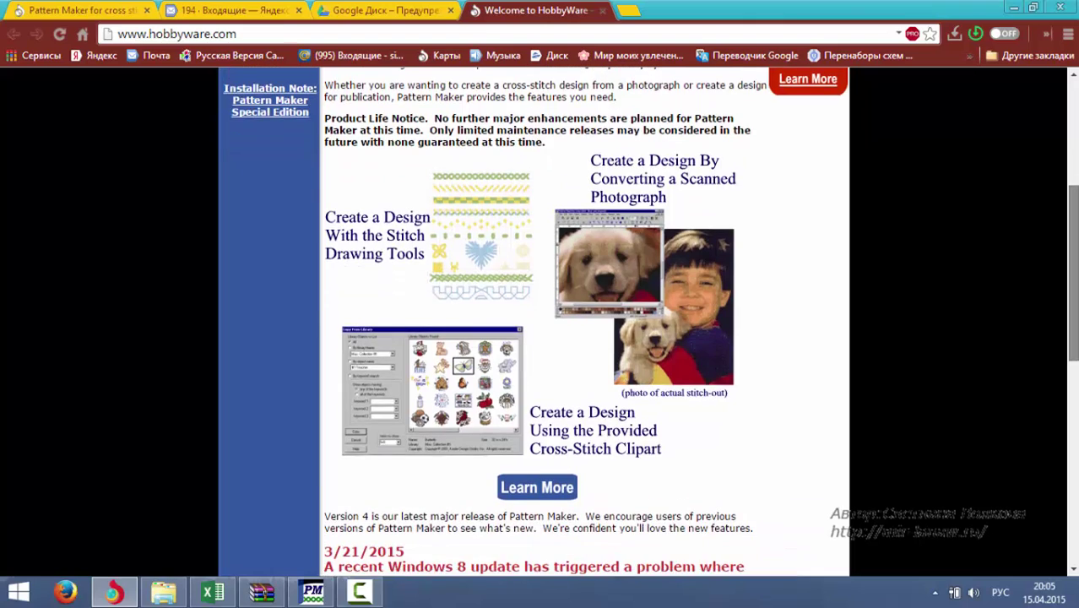
scroll(650, 322, down, 3)
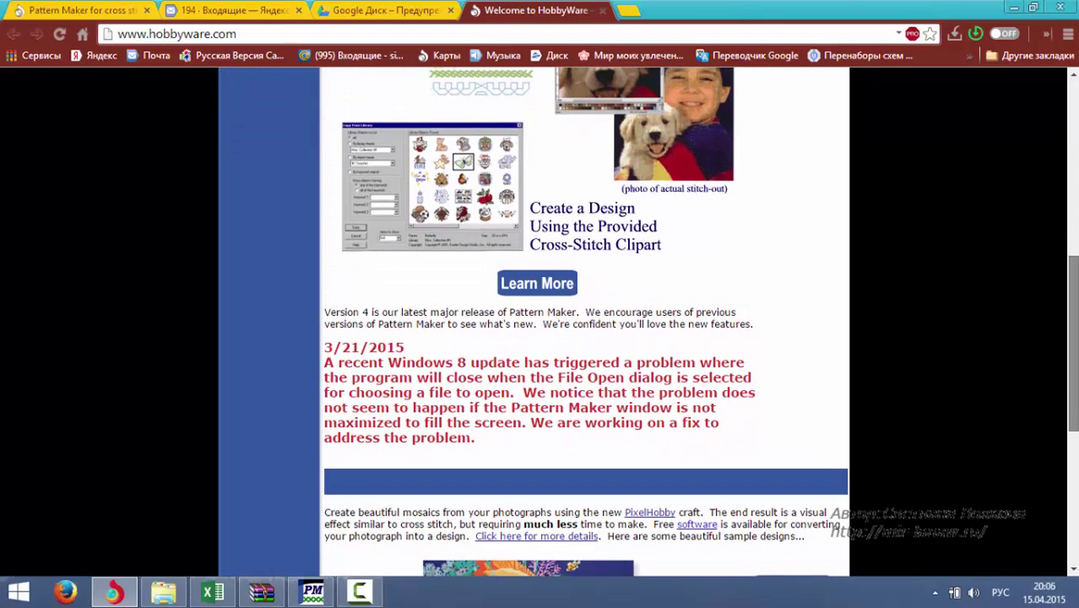
scroll(650, 321, down, 1)
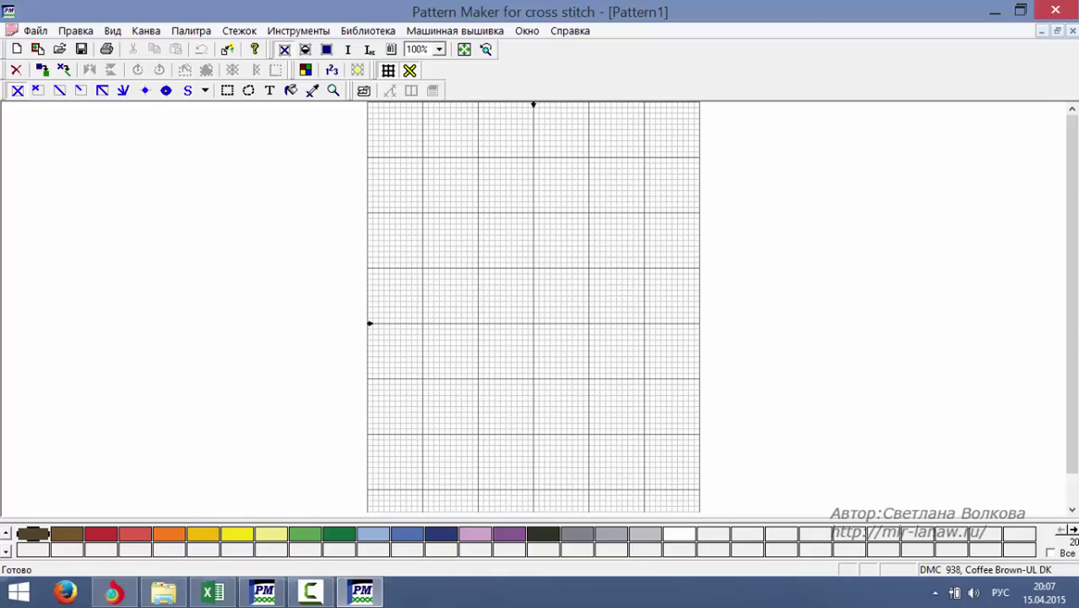
- Test the pattern file Open dialog in Pattern Maker with the window maximized and reduced, and close the program
click(60, 52)
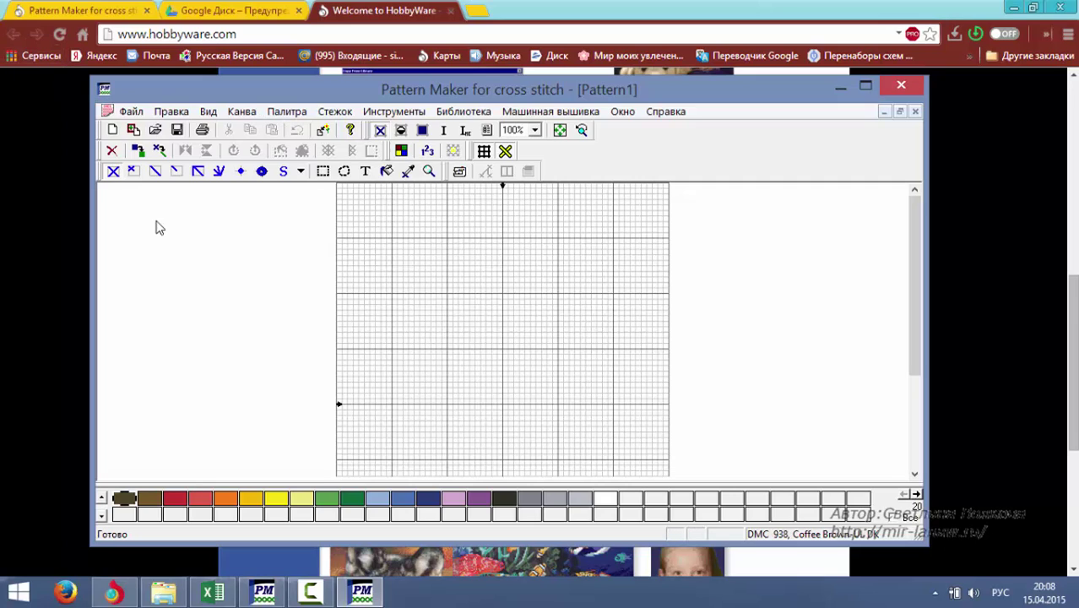
click(155, 131)
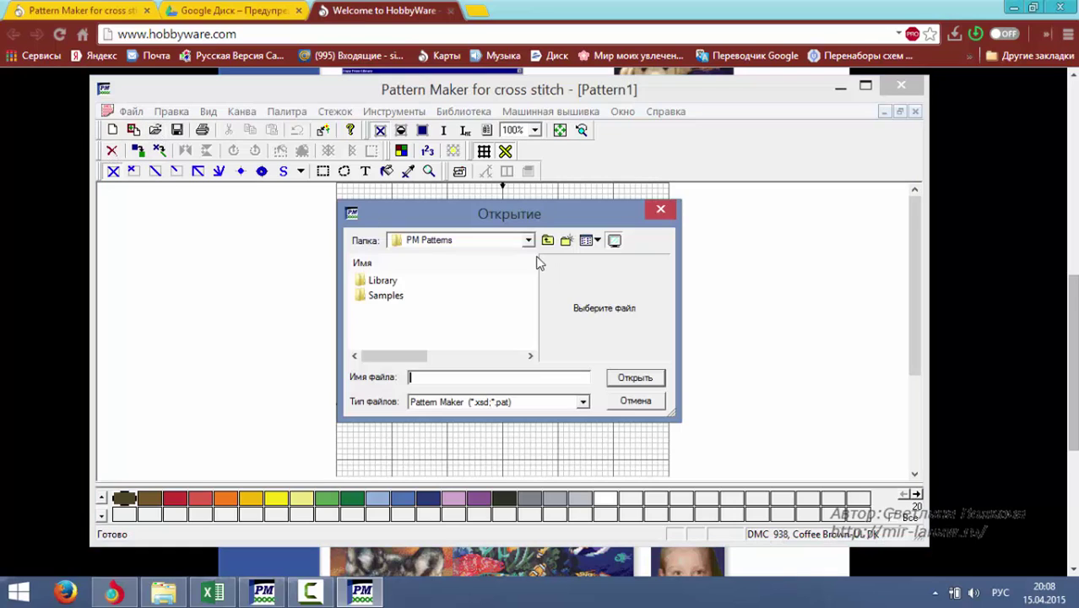
click(661, 212)
click(900, 86)
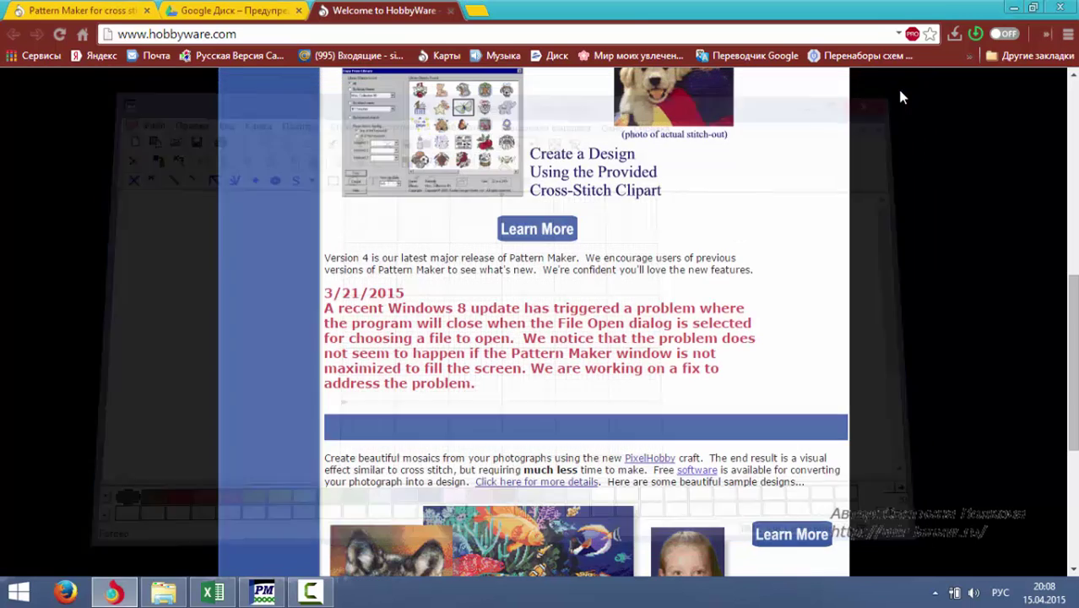
scroll(785, 218, up, 1)
scroll(785, 215, down, 2)
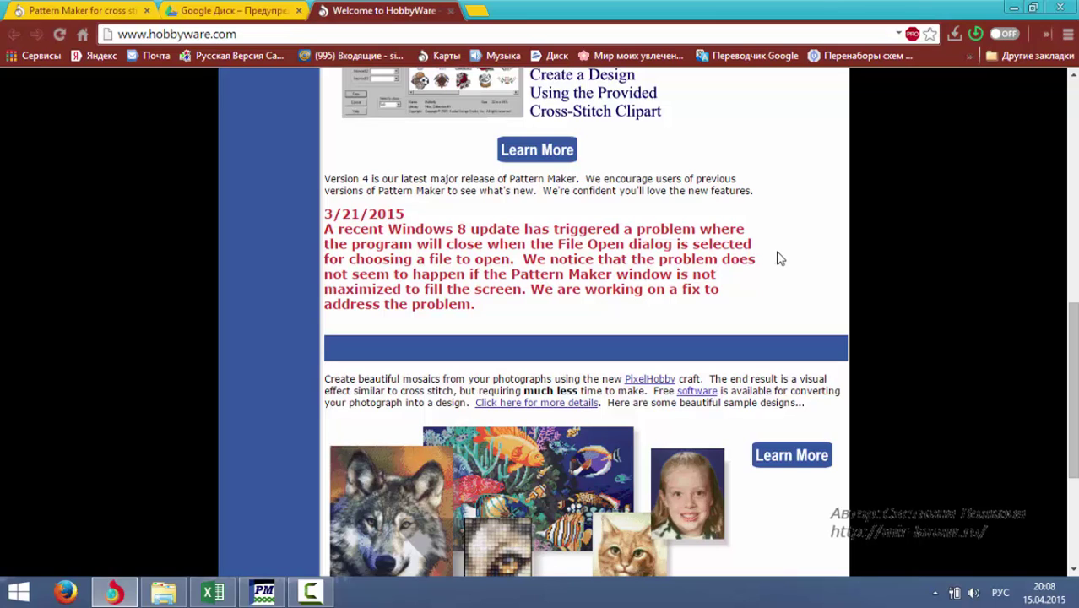
scroll(795, 213, up, 7)
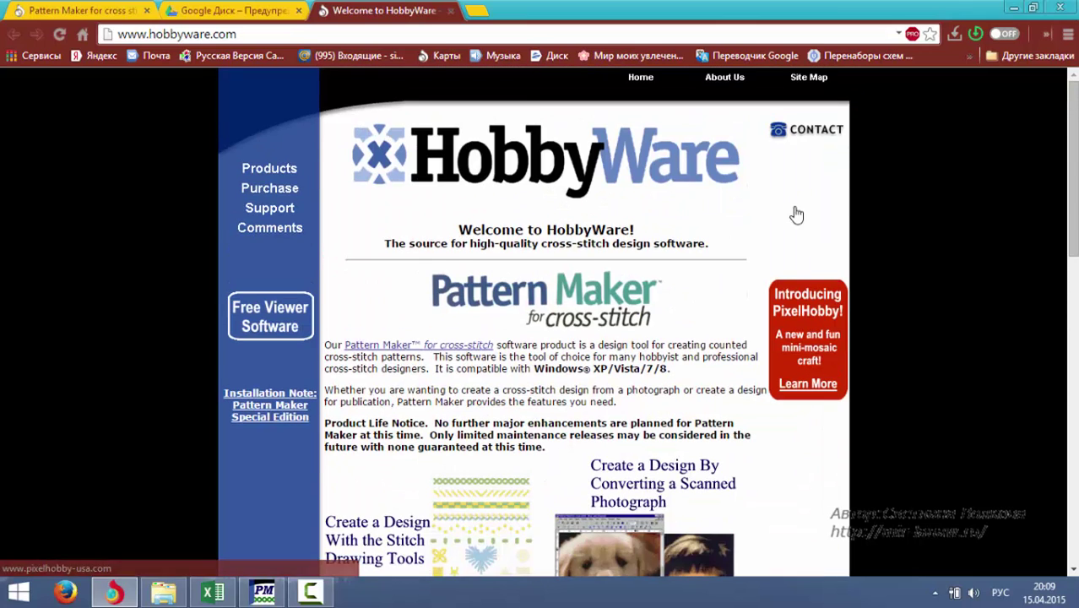
scroll(794, 213, up, 1)
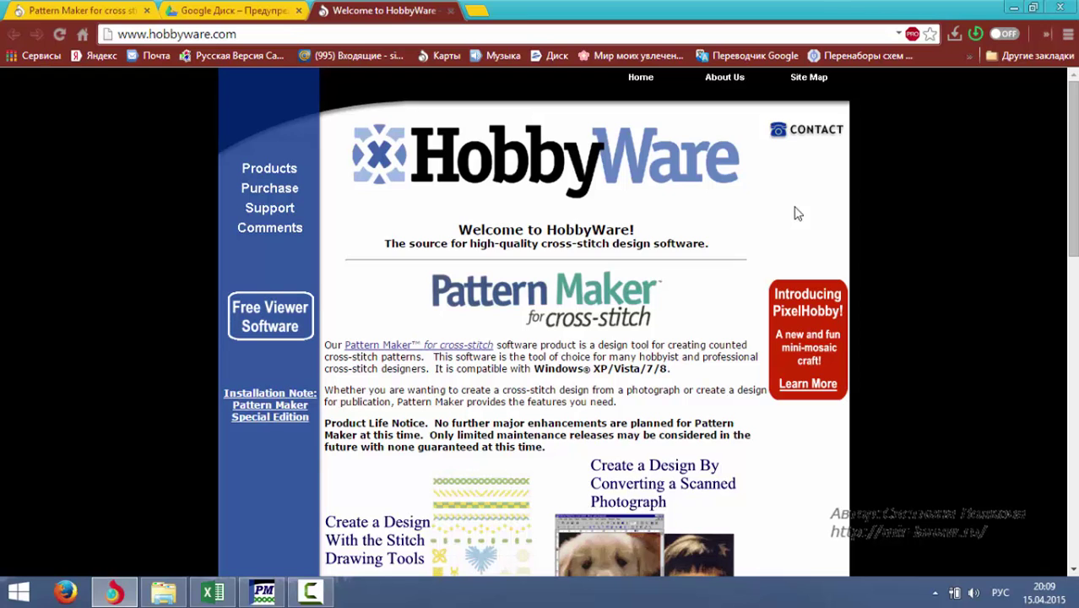
- Switch to the updated Pattern Maker and check its version in the About information
key(alt+Tab)
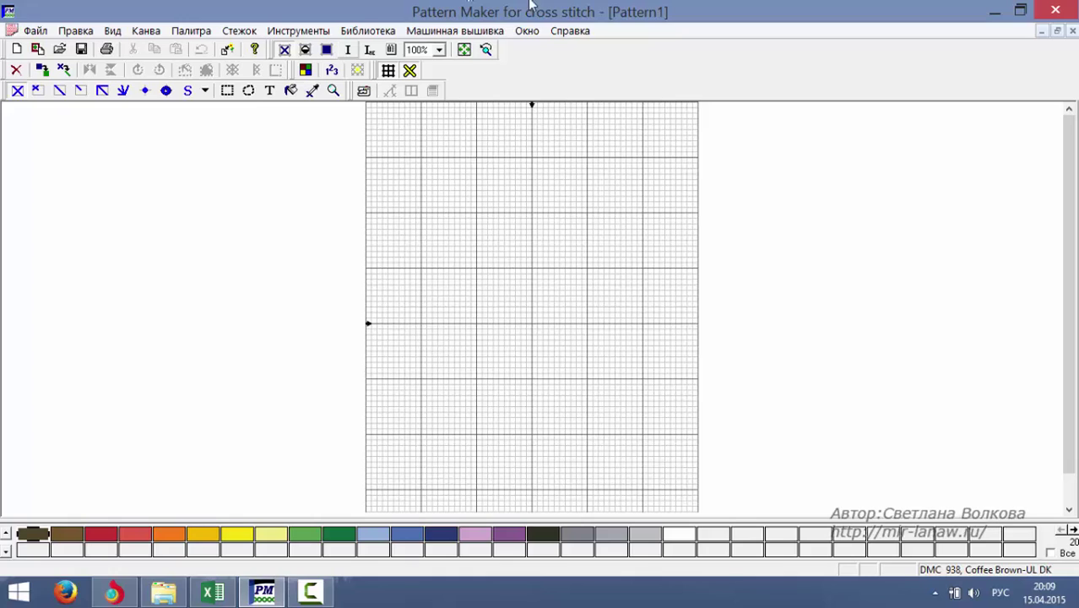
click(573, 31)
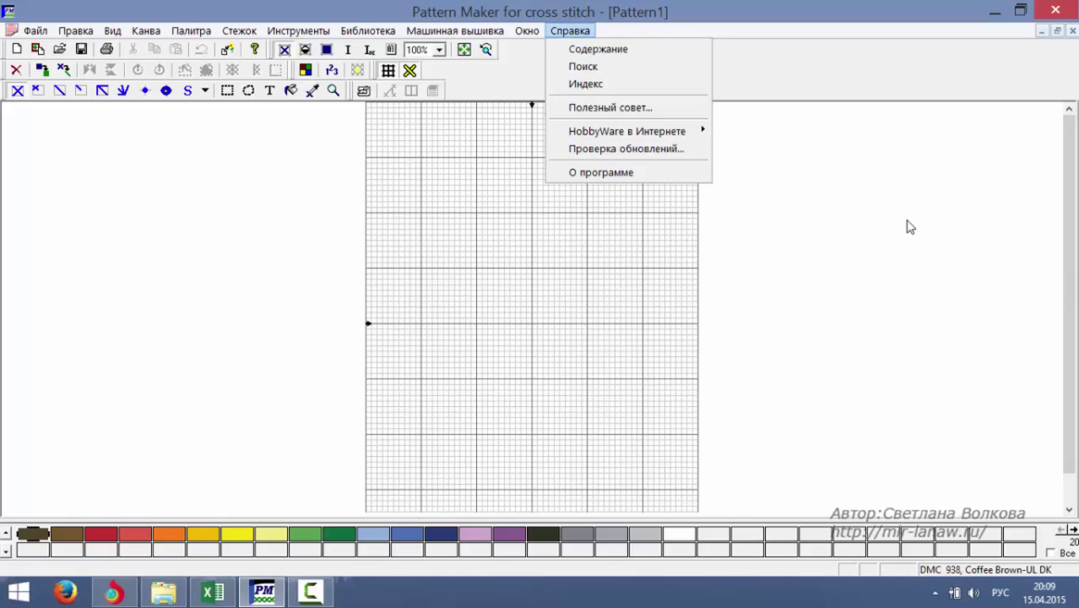
click(1053, 345)
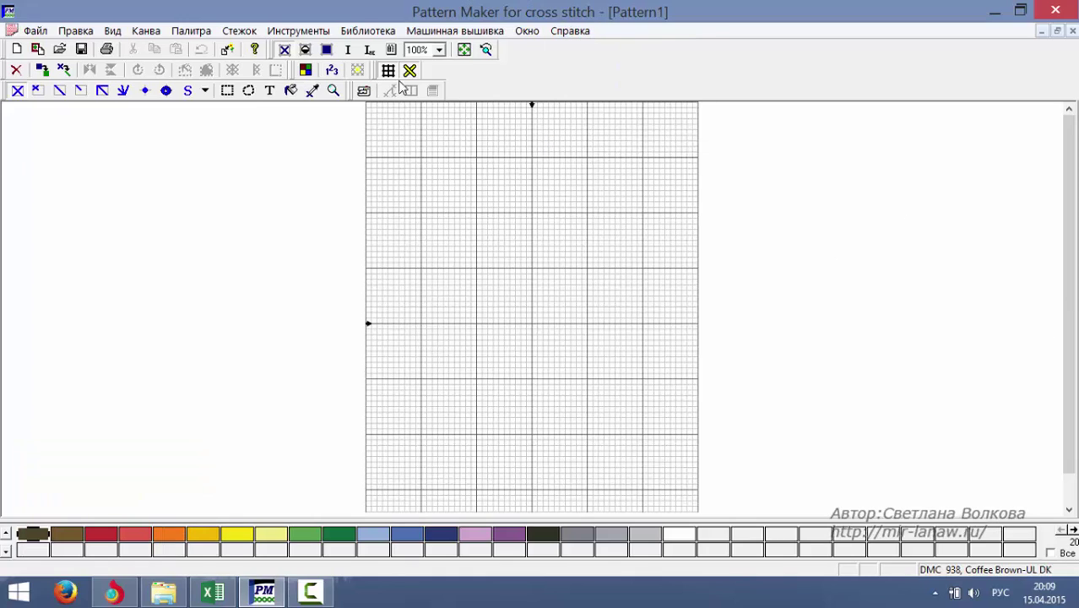
click(557, 33)
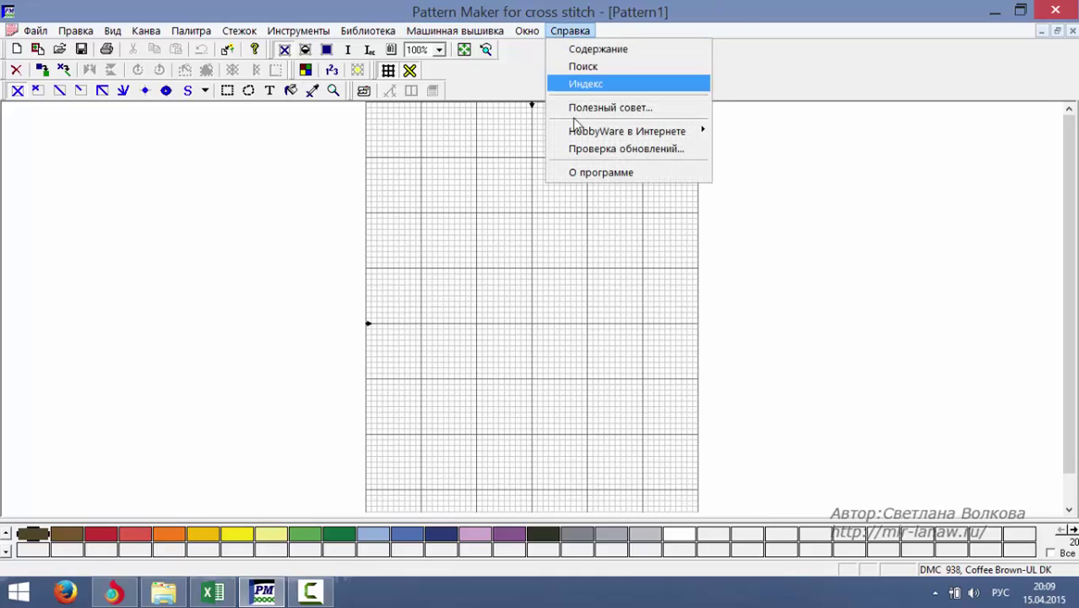
click(598, 174)
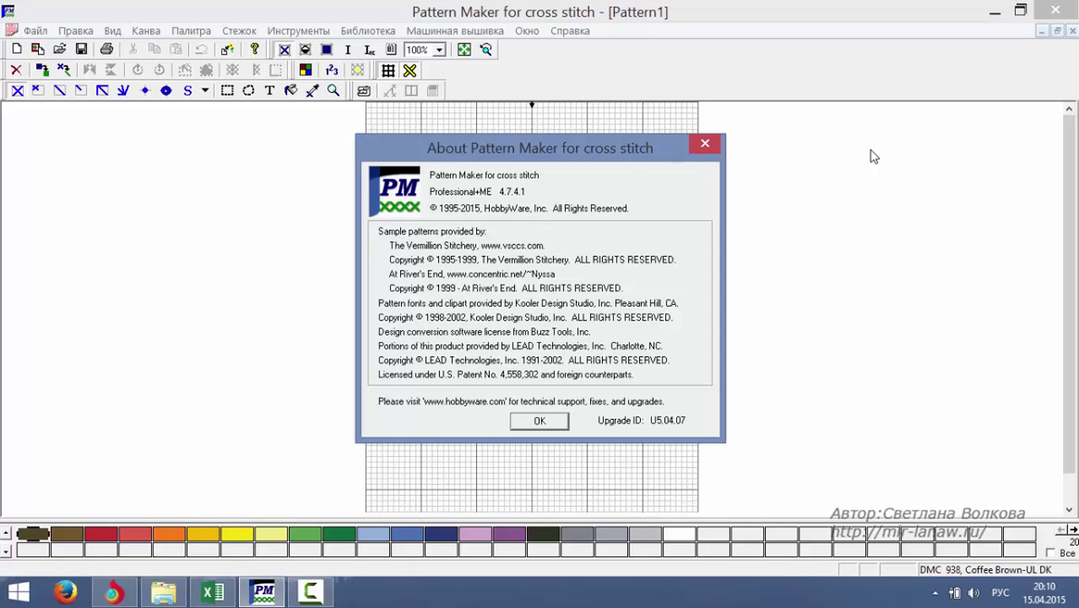
click(704, 144)
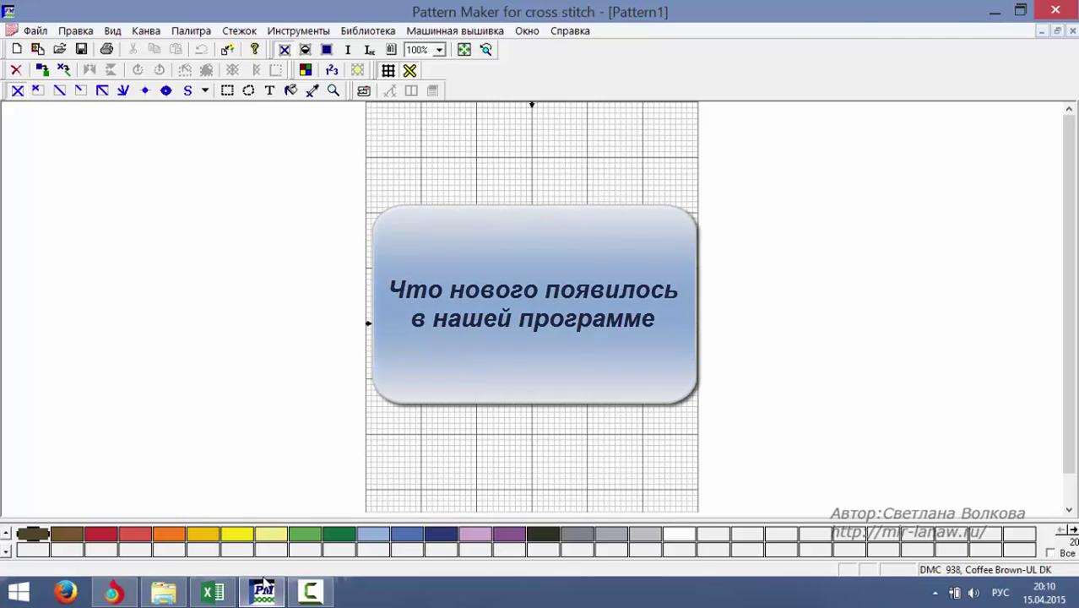
- Read the release 4.07 changes in ReadMe.htm and check the file Open dialog in Pattern Maker
click(113, 591)
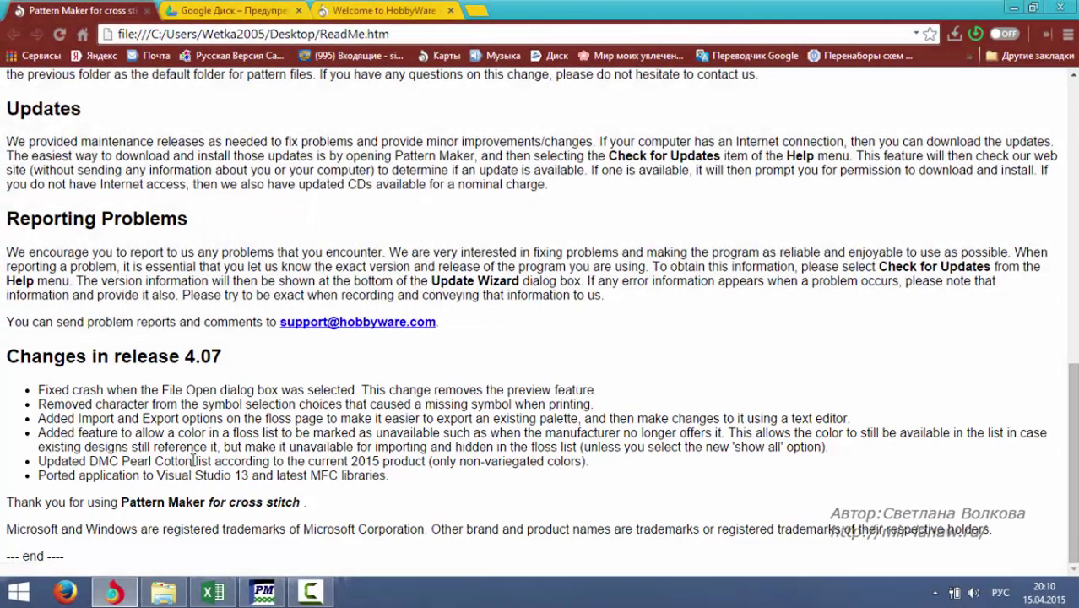
click(267, 591)
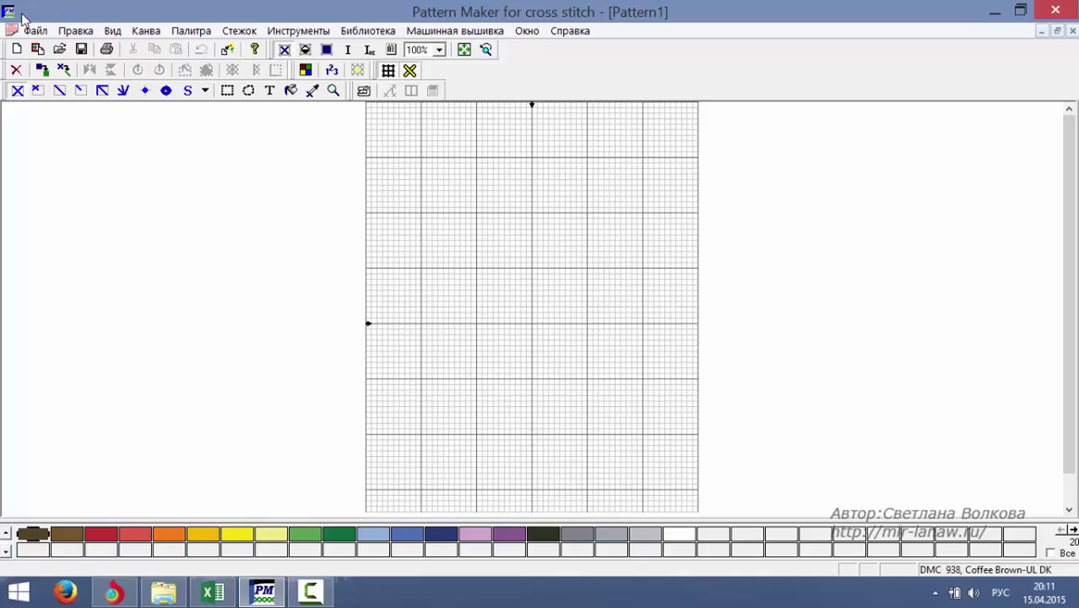
click(59, 49)
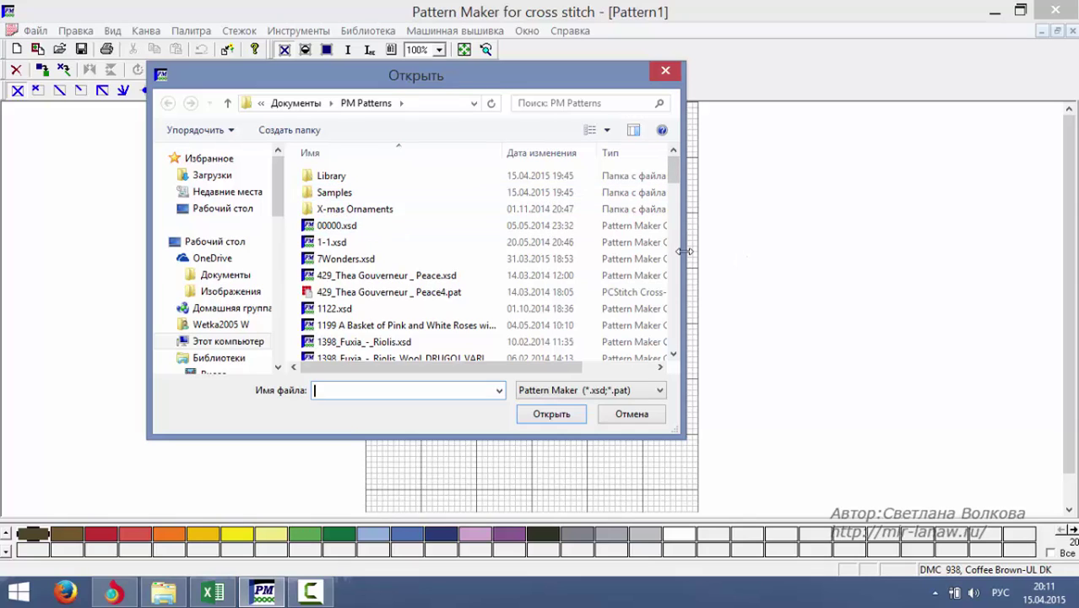
click(665, 74)
- Check the ReadMe note on floss import and export, and open the DMC palette's export to a CSV file in Pattern Maker
click(110, 595)
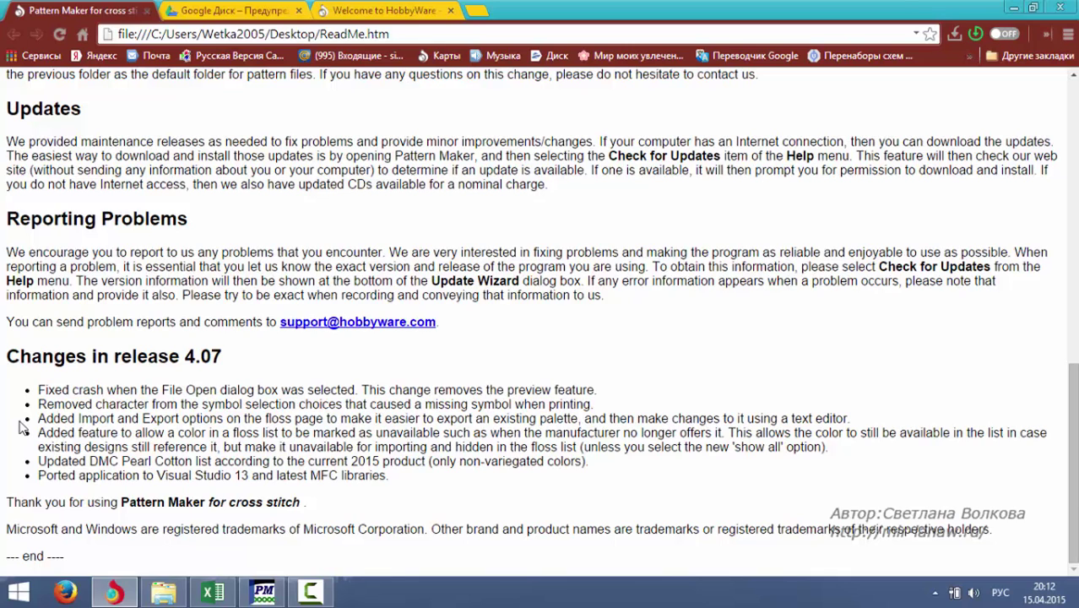
click(264, 594)
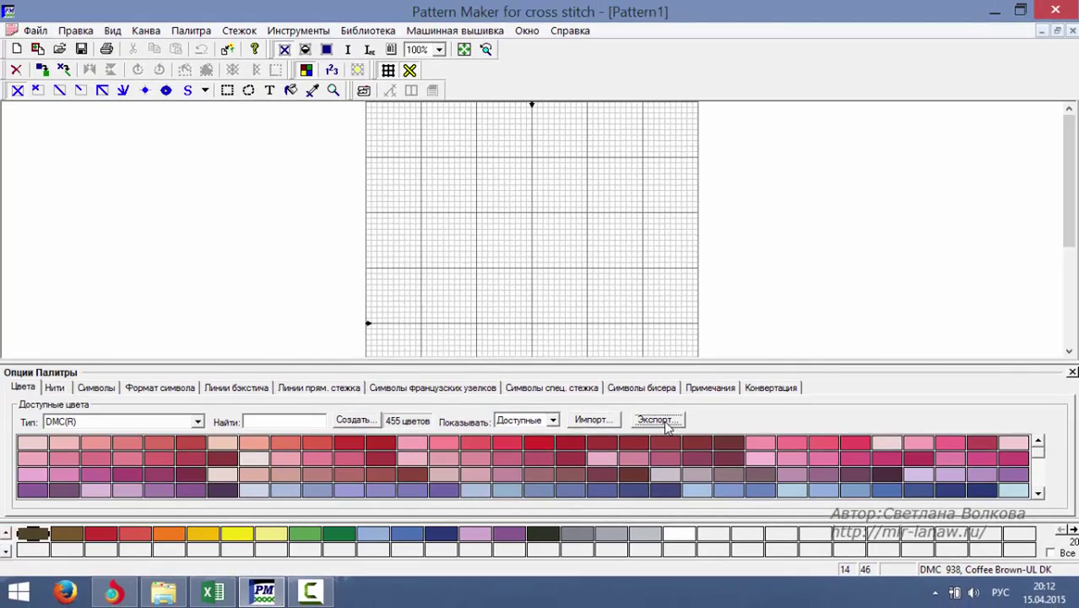
click(659, 392)
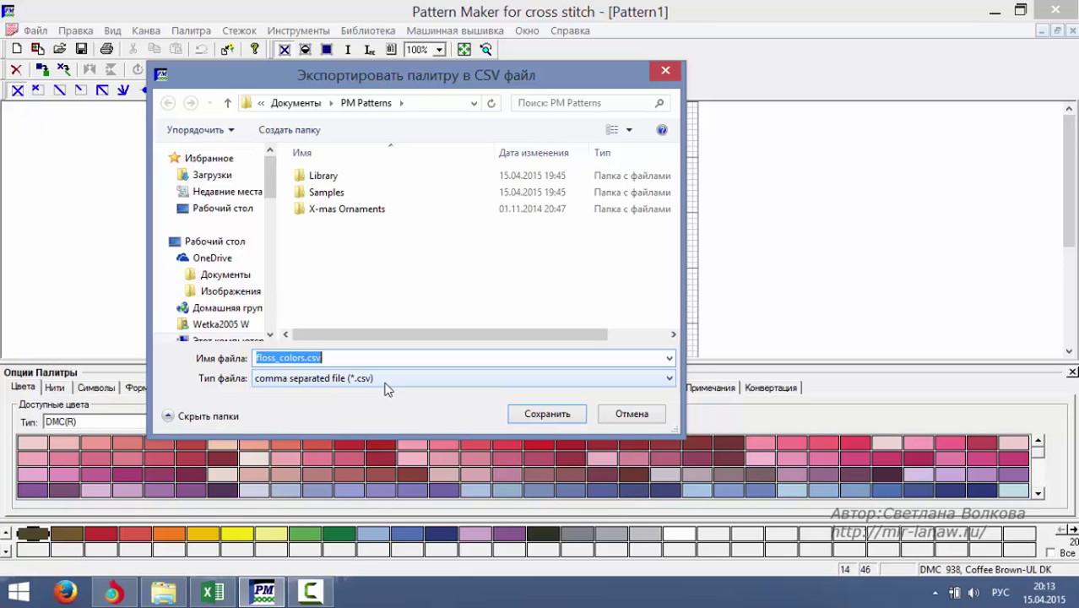
- Switch to Excel and examine the floss IDs, descriptions, RGB values and availability entries in floss_colors.csv
click(212, 593)
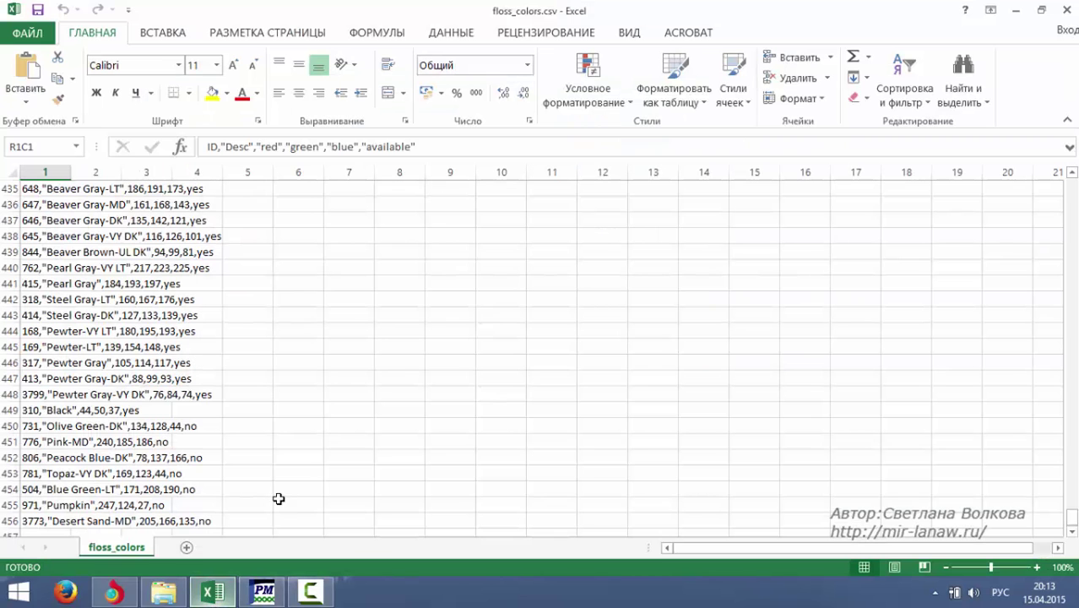
scroll(8, 304, down, 5)
scroll(22, 287, up, 5)
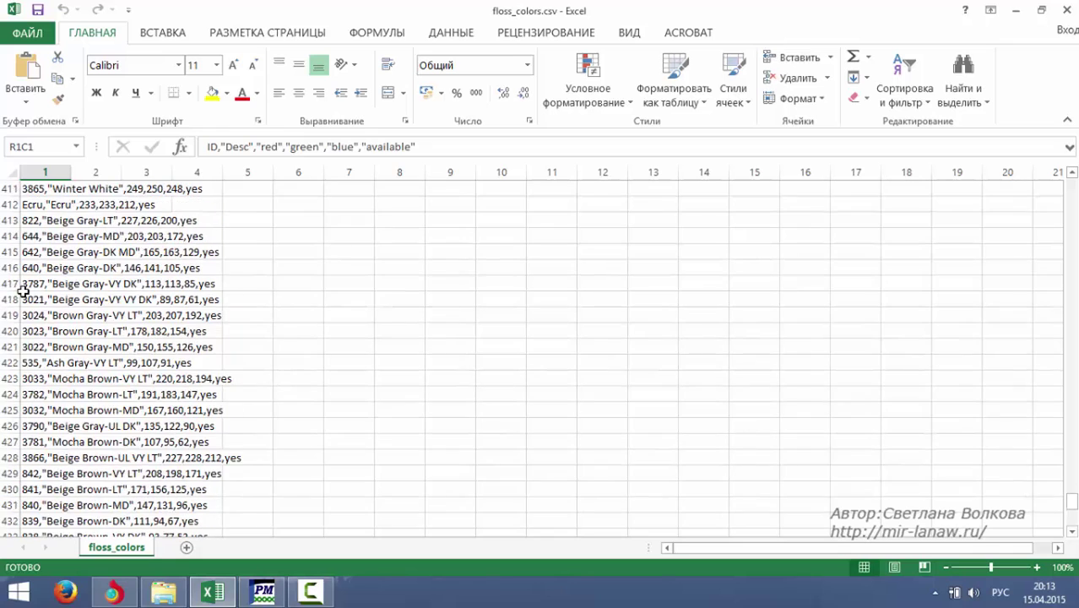
drag(1073, 493, 1072, 173)
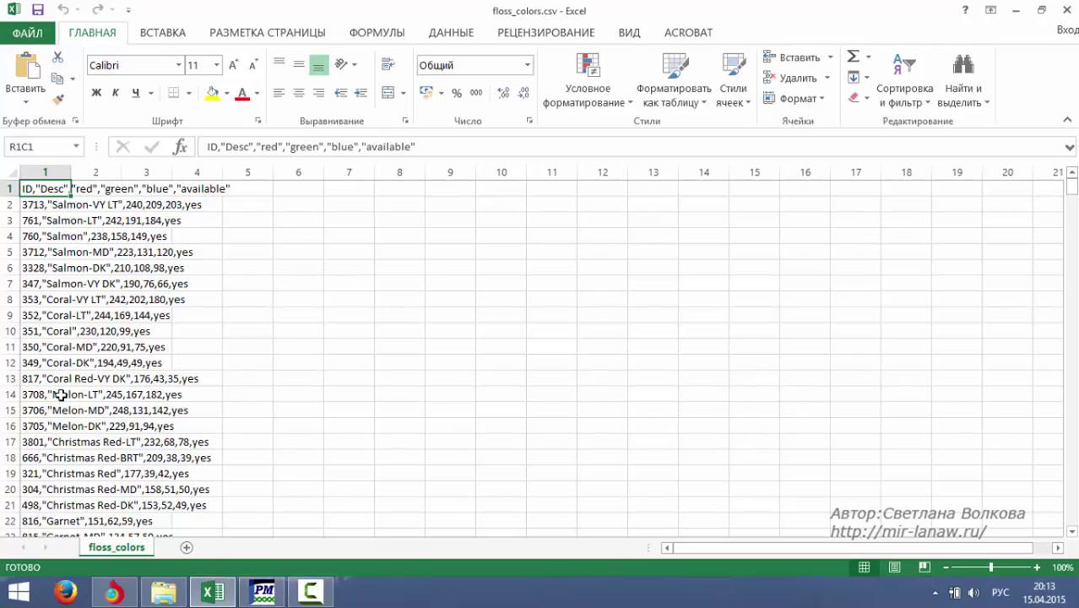
scroll(136, 431, down, 10)
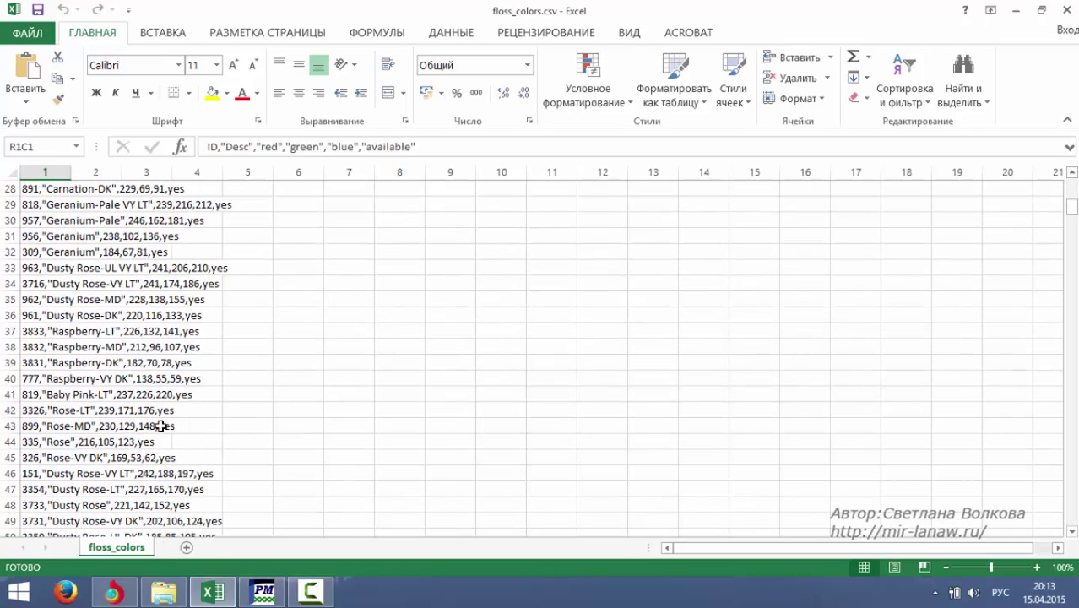
scroll(135, 432, down, 12)
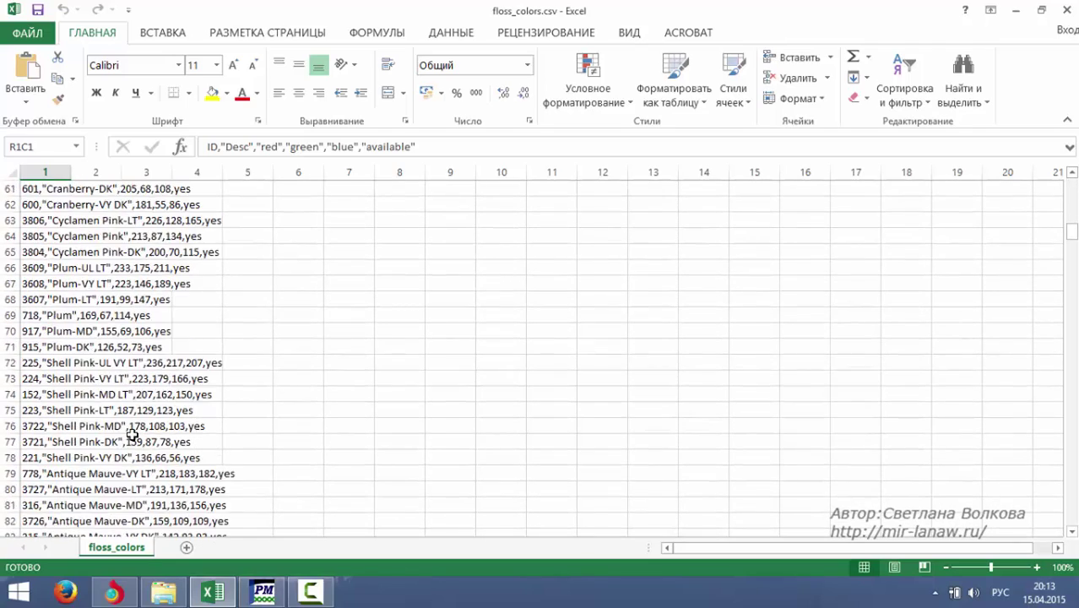
scroll(133, 435, down, 3)
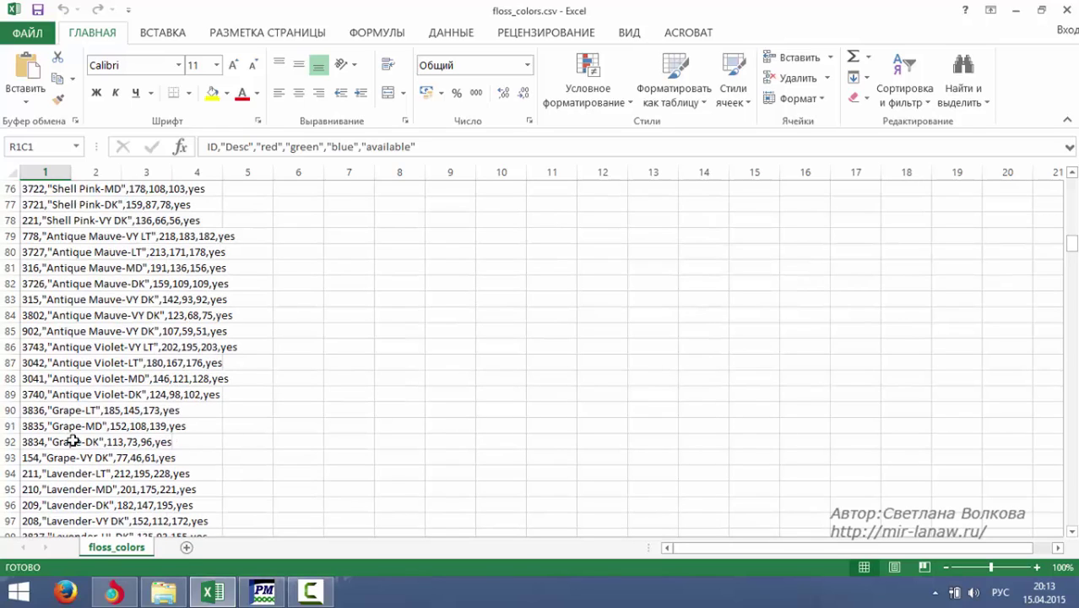
click(1017, 10)
- Cancel the palette export and try to import thread colours into the DMC palette
click(665, 70)
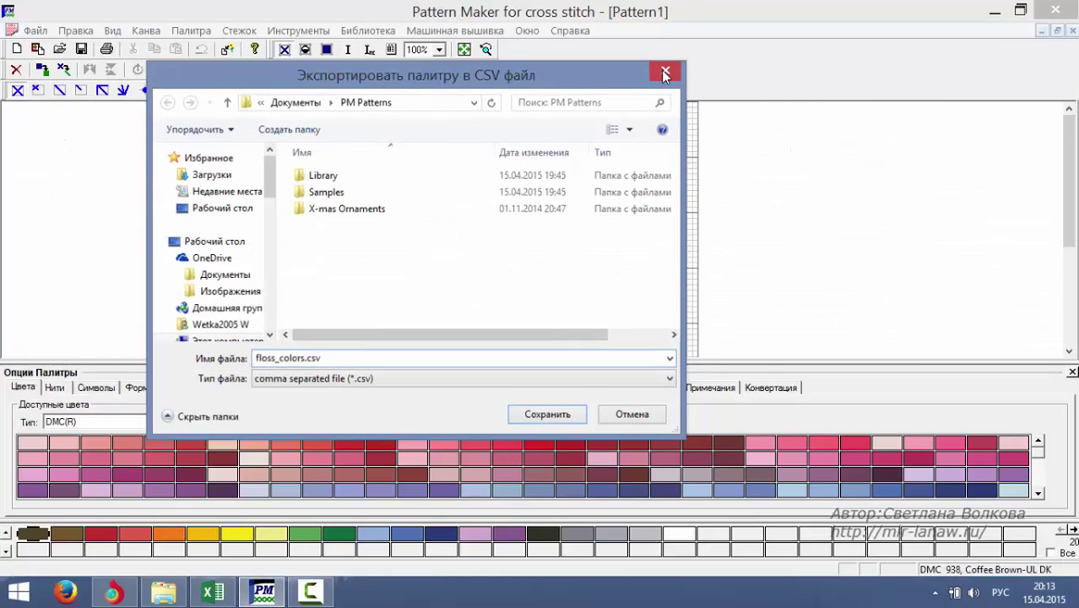
click(593, 419)
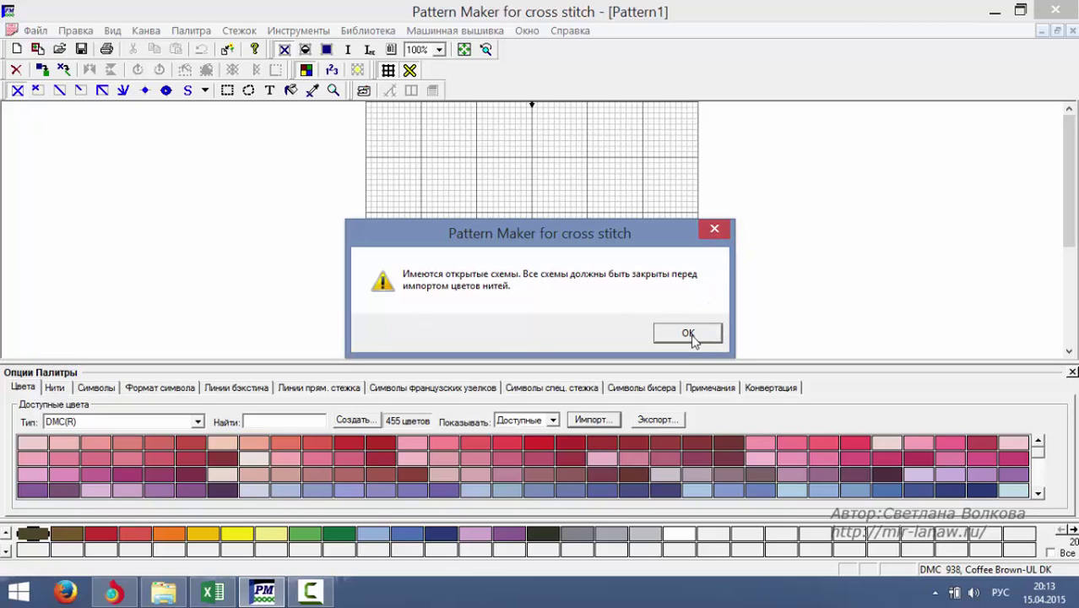
click(714, 230)
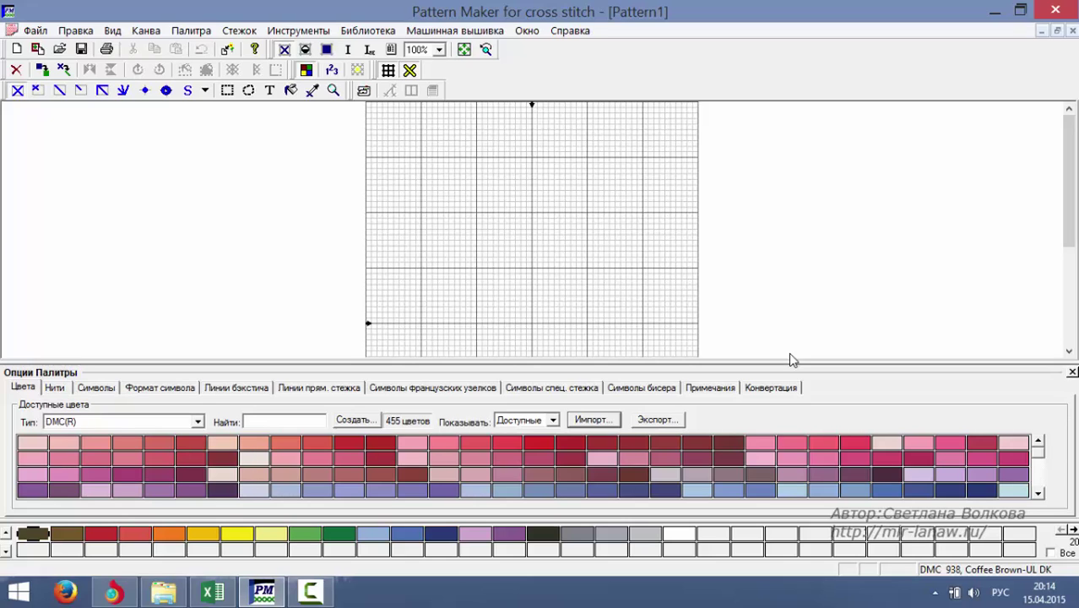
- Read the ReadMe note on unavailable floss colours, and enlarge Pattern Maker's palette options area to fit the whole DMC palette
click(113, 591)
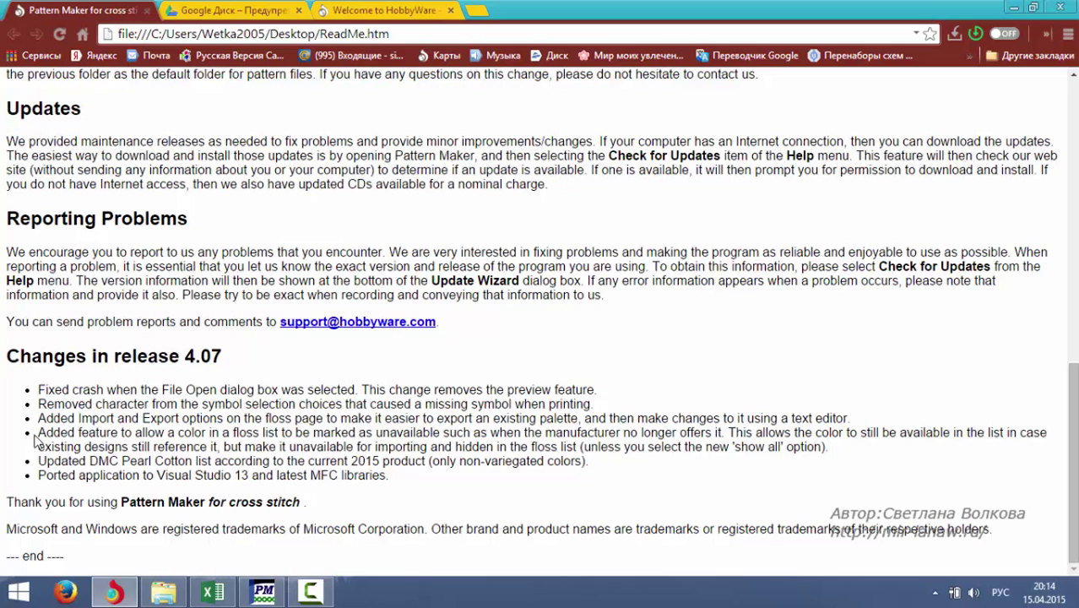
click(1013, 7)
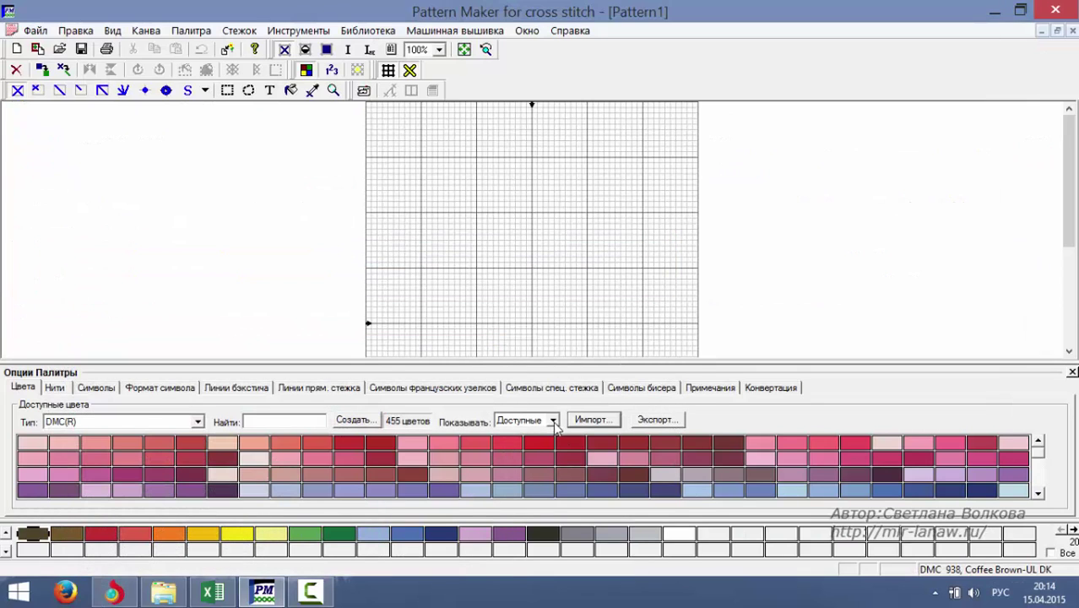
drag(564, 364, 578, 233)
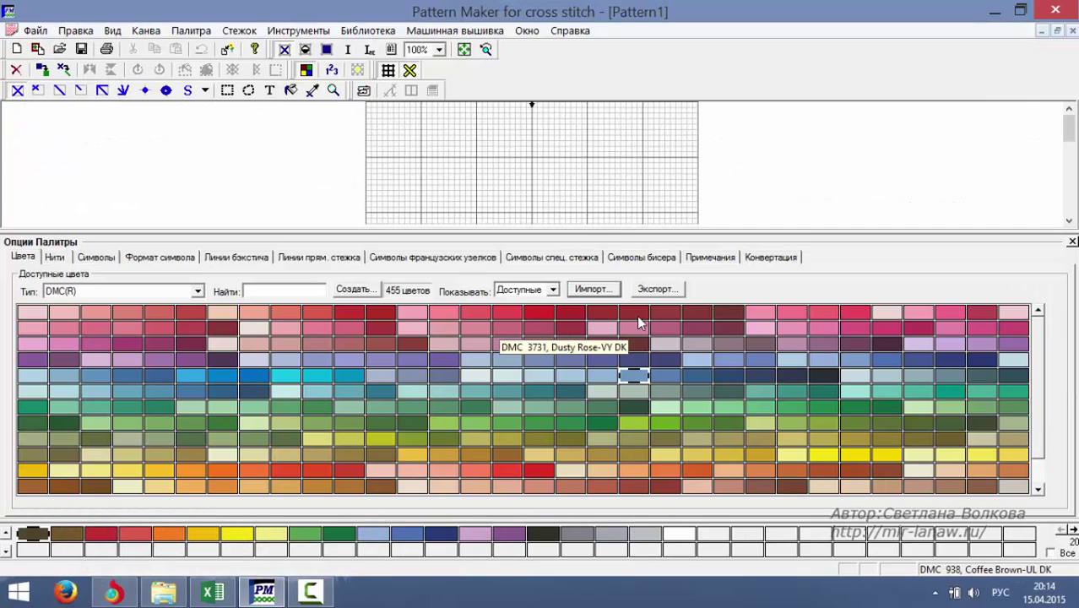
click(554, 291)
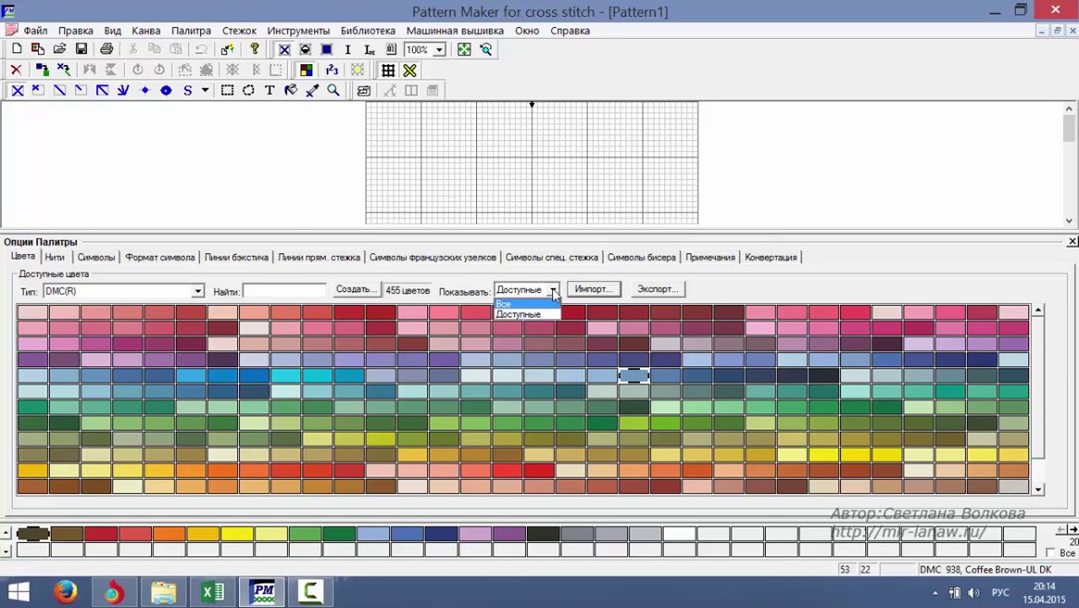
click(554, 291)
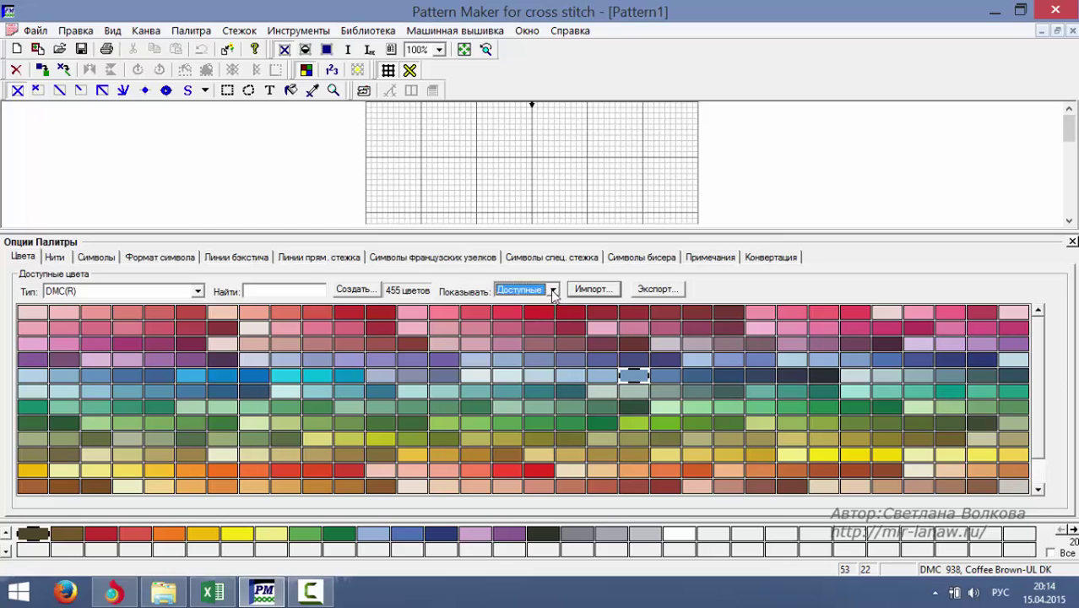
click(1038, 433)
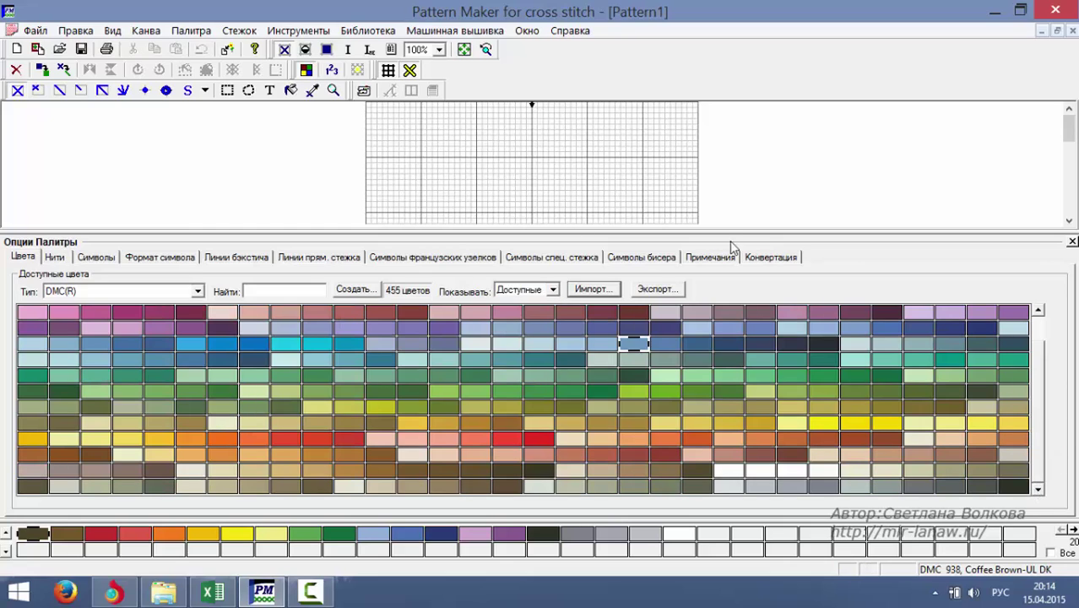
drag(715, 232, 712, 150)
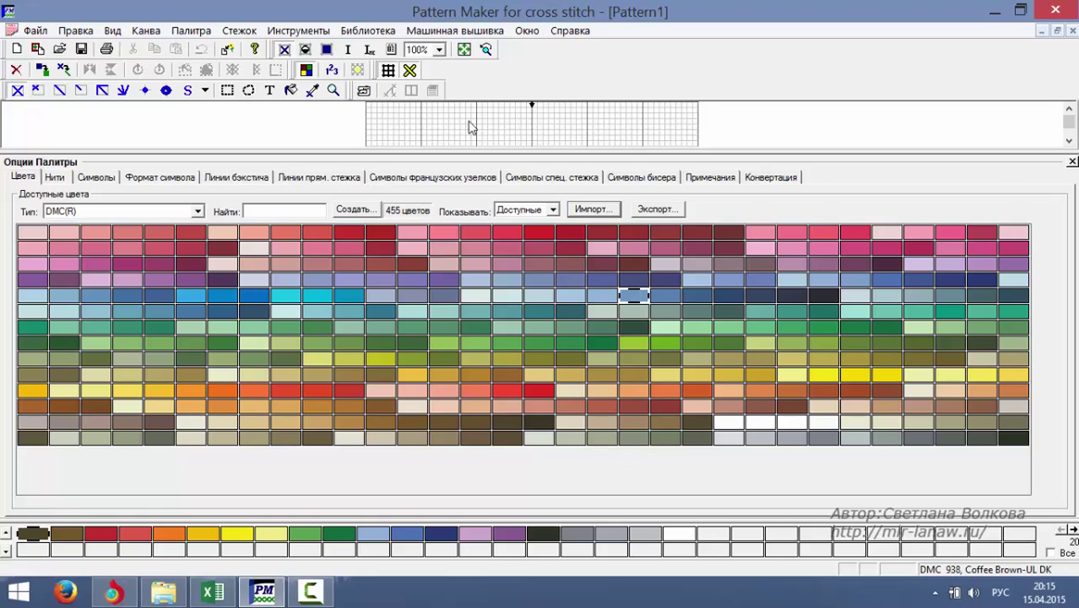
- Show all DMC colours, including the unavailable ones, and switch the colour filter back to Доступные
click(553, 209)
click(540, 230)
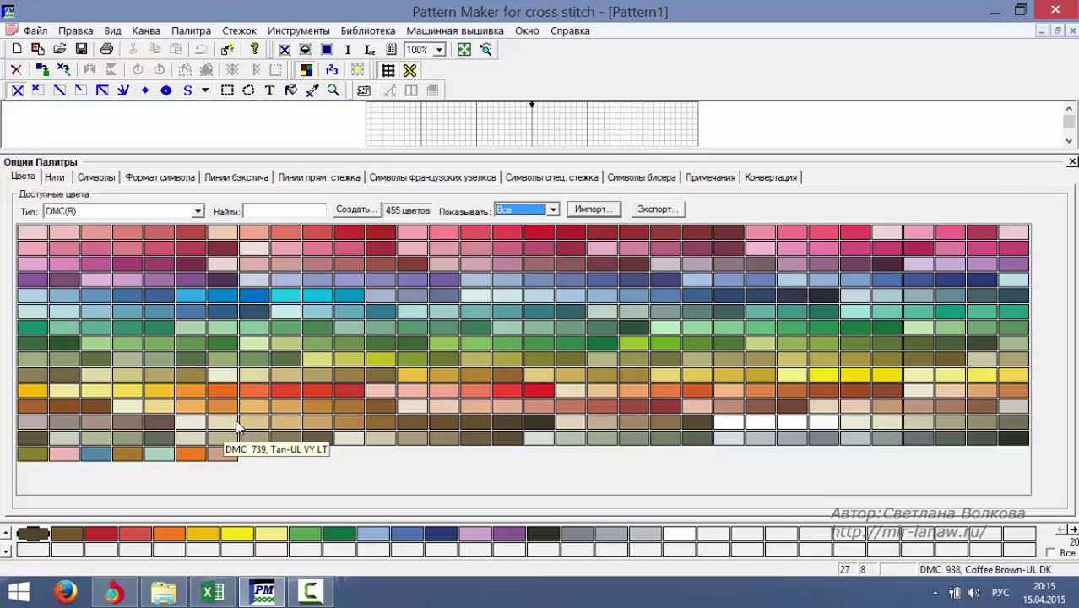
click(549, 210)
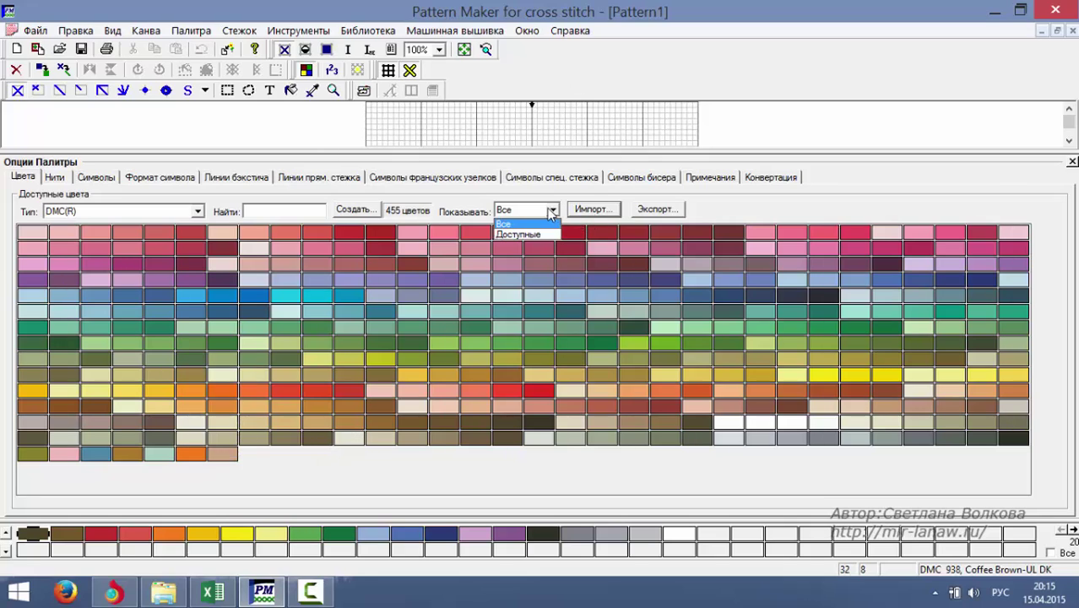
click(545, 235)
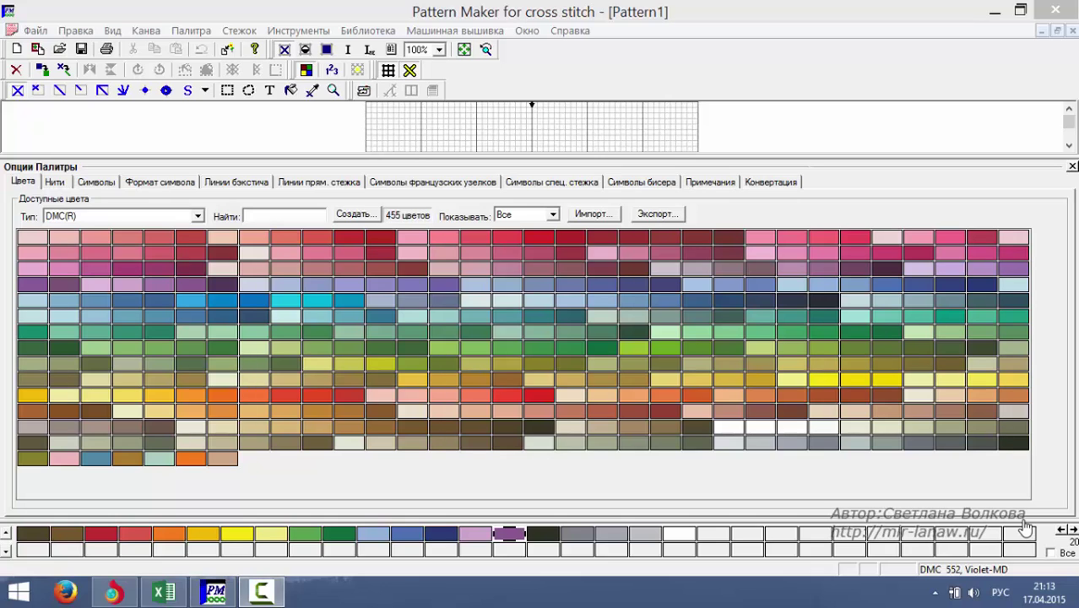
- Switch to Excel, examine the availability entries at the end of floss_colors.csv, and close the workbook
click(166, 593)
drag(591, 165, 591, 103)
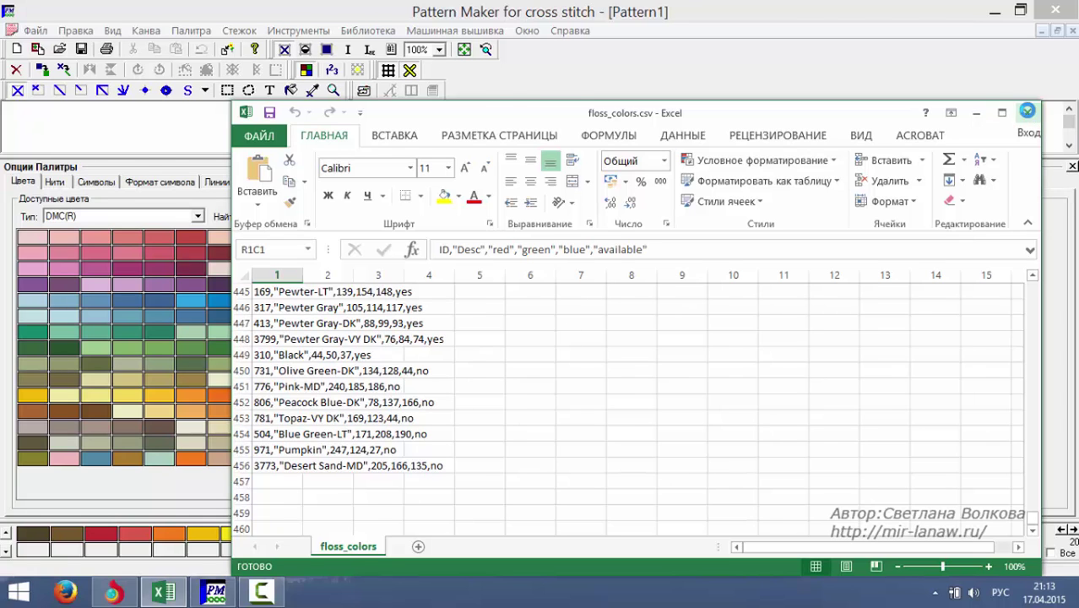
click(1026, 111)
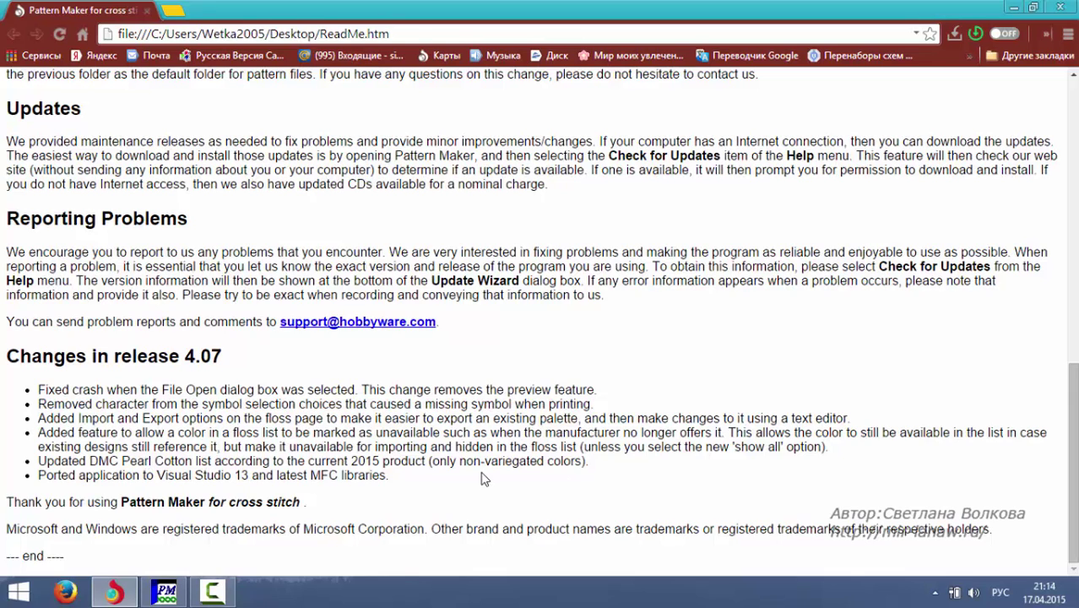
- Switch from the ReadMe to Pattern Maker and browse the available thread types, including the Sullivans palette
click(166, 593)
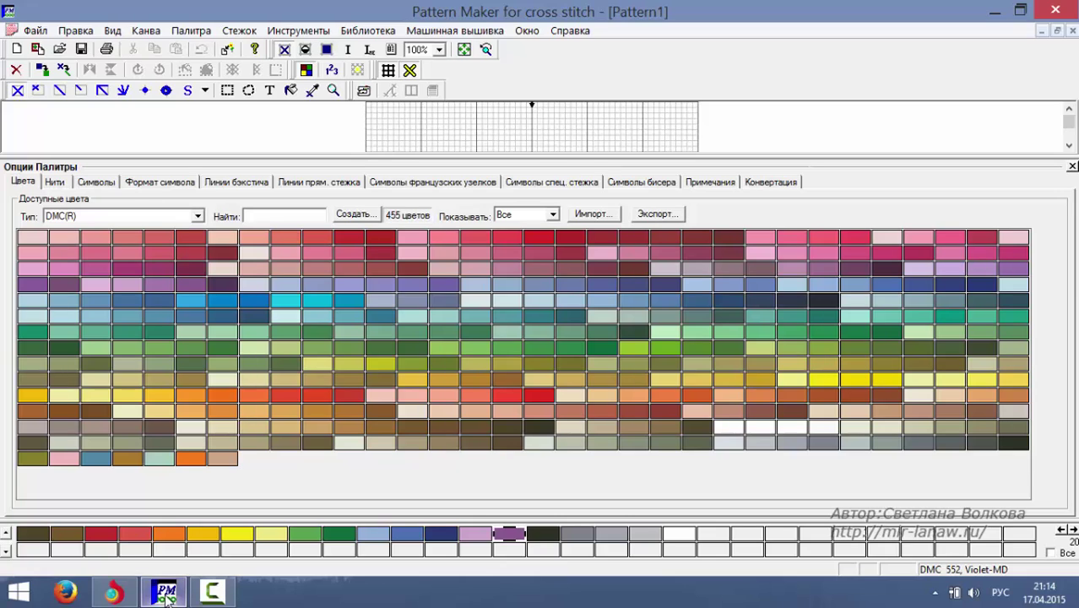
key(Down)
mouse_move(166, 598)
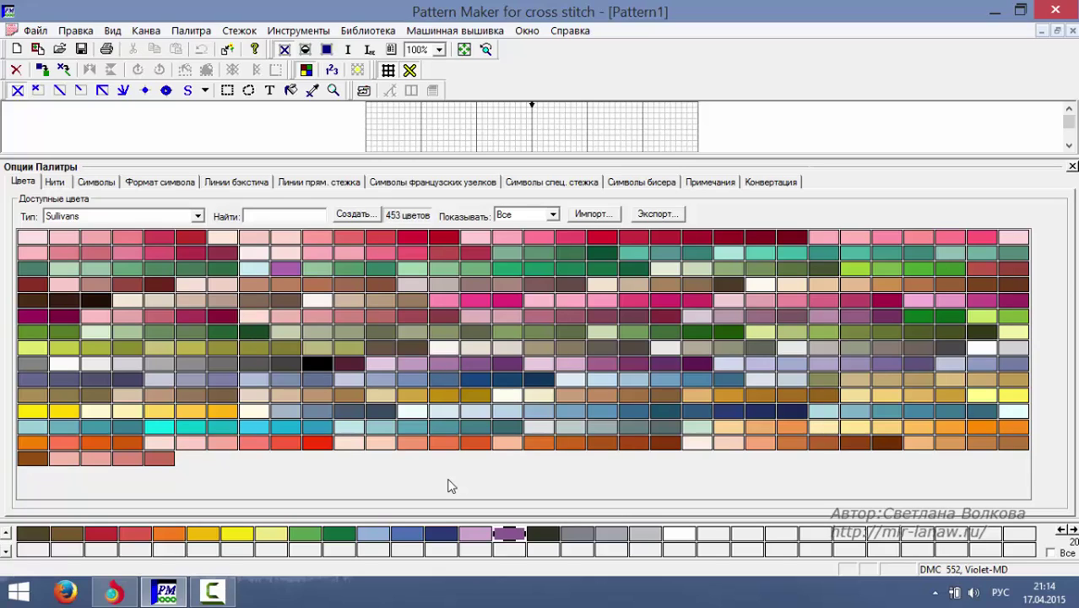
click(194, 217)
drag(201, 312, 201, 258)
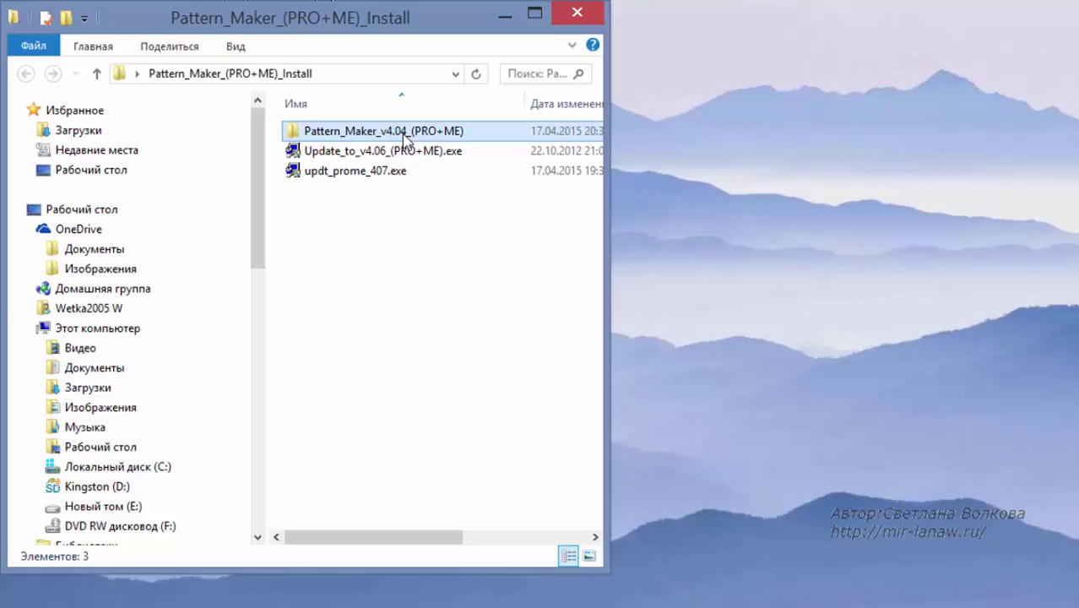
- Install Pattern Maker 4.04 by running setup.exe from the Pattern_Maker_v4.04_(PRO+ME) folder, and finish without launching the program
double_click(338, 111)
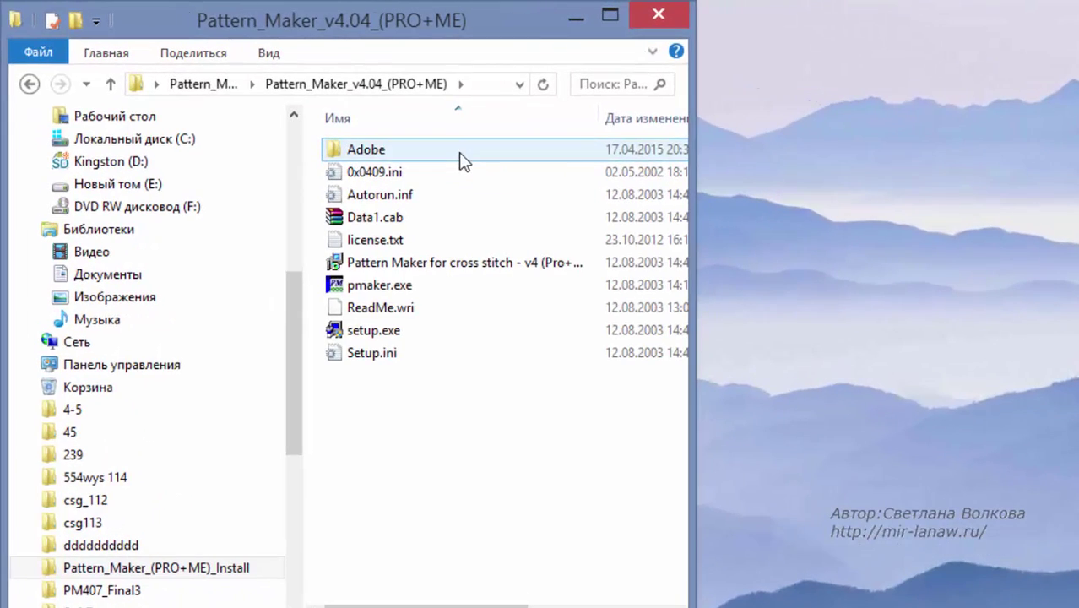
double_click(398, 336)
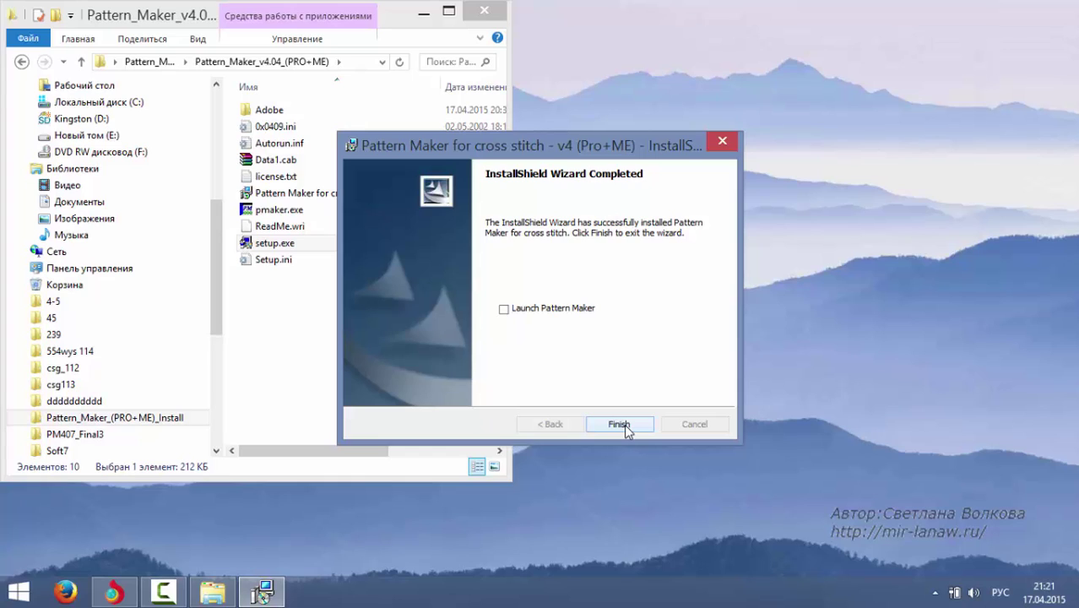
click(624, 424)
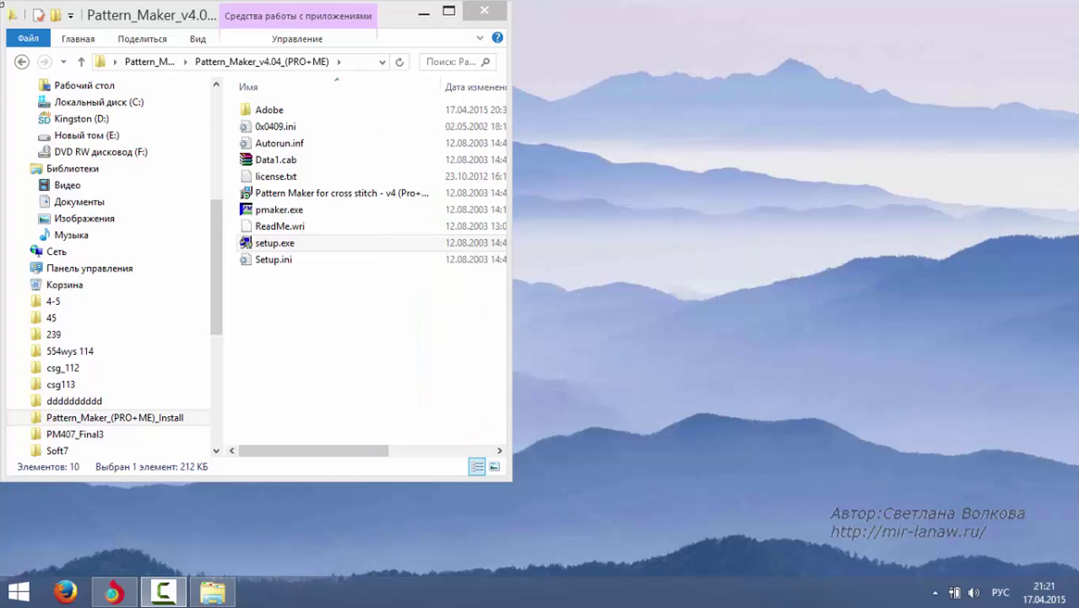
- Install the updt_prome_407.exe update from the Pattern_Maker_(PRO+ME)_Install folder, finish with the program launch enabled, and dismiss the error
click(145, 62)
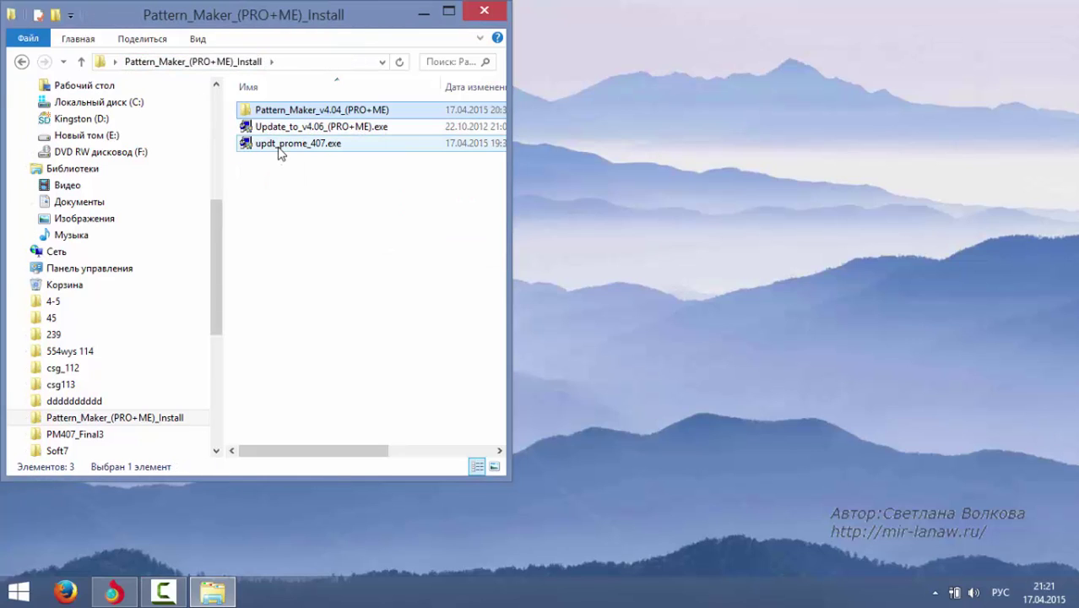
mouse_move(280, 152)
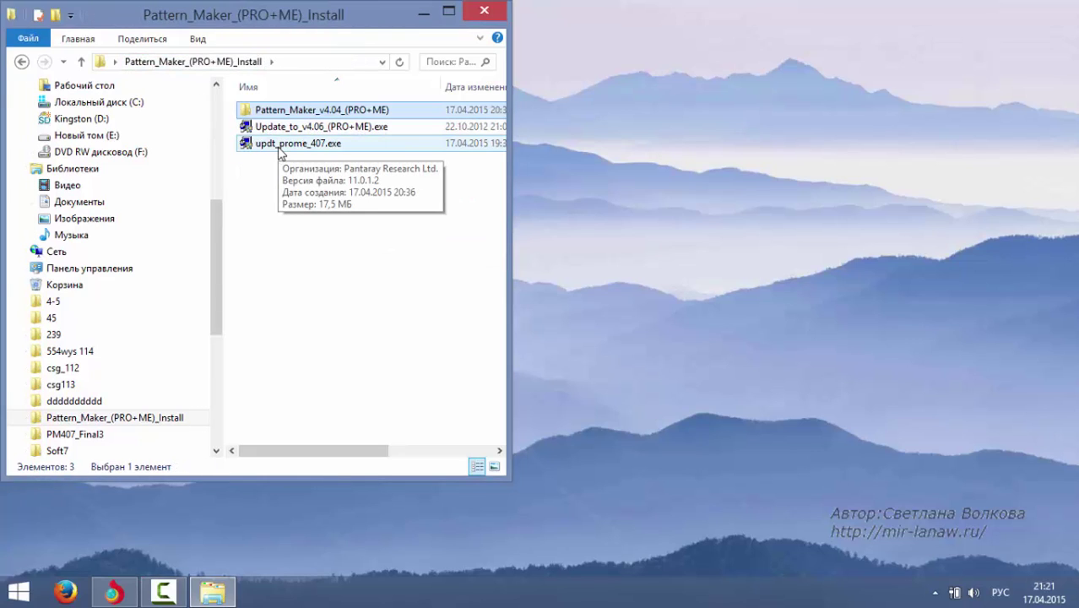
double_click(280, 148)
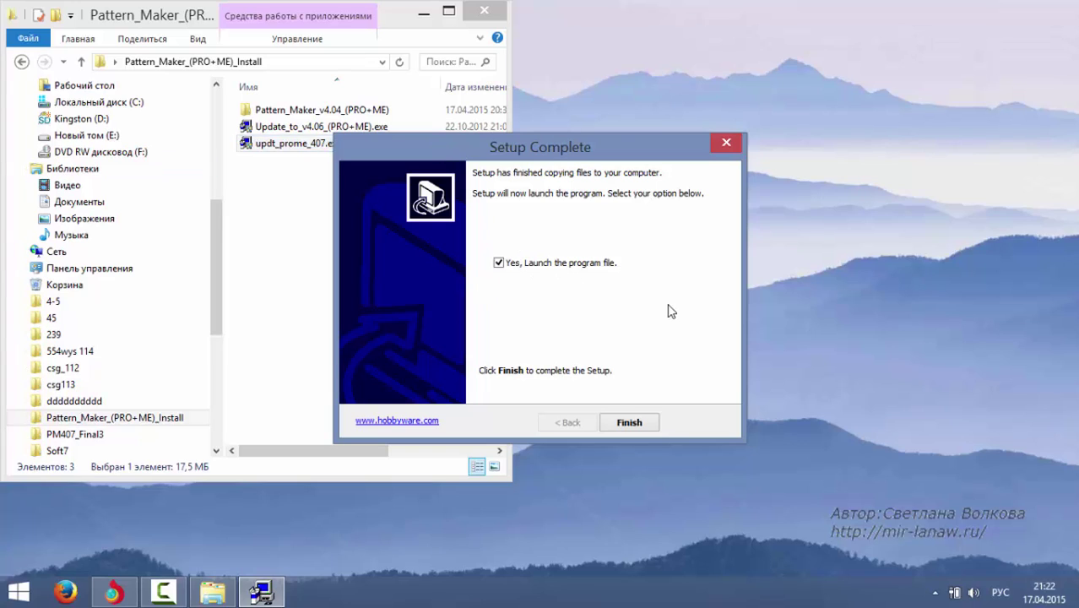
click(630, 422)
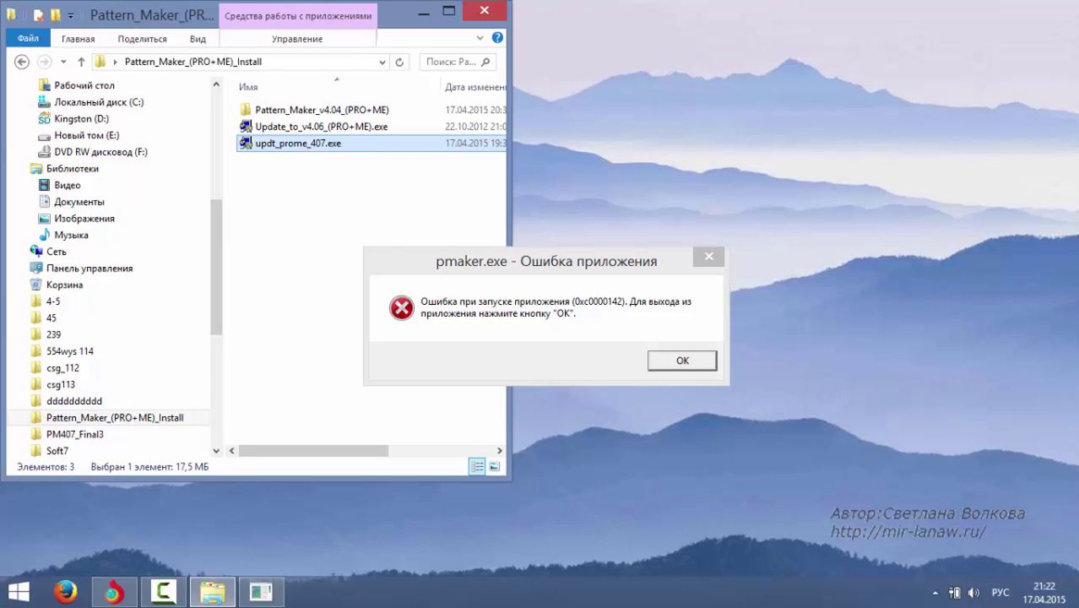
key(Return)
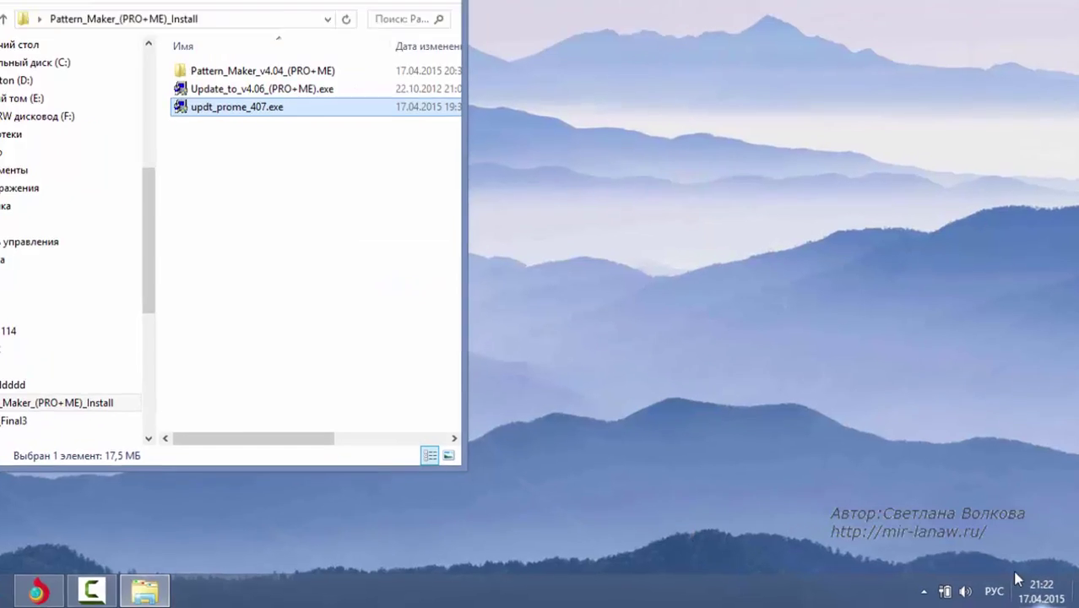
- Check the system date format and open the date, time and number format settings in the Windows Control Panel
mouse_move(1009, 585)
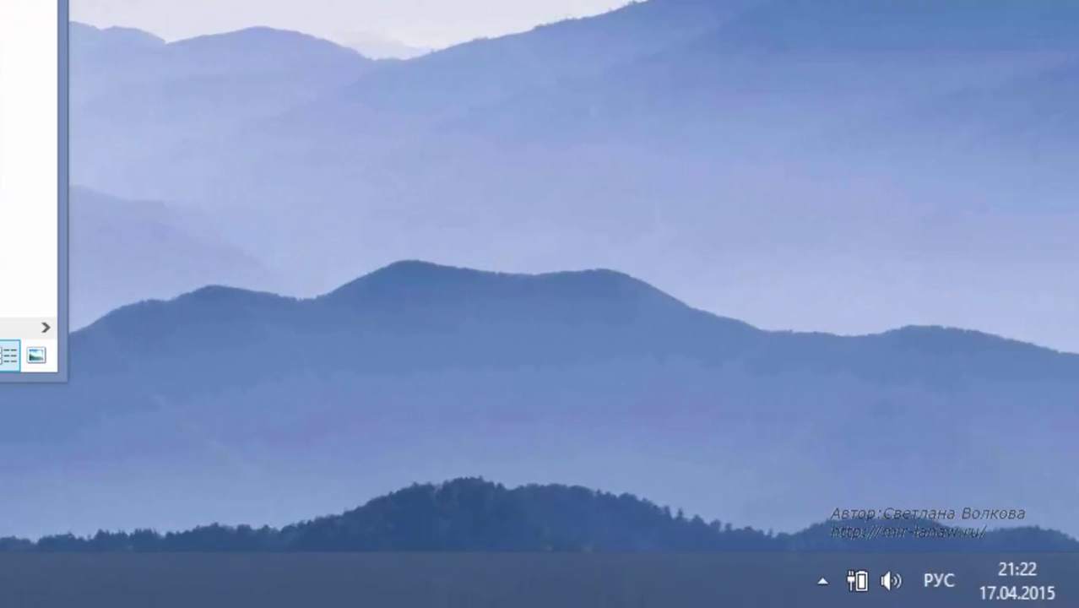
mouse_move(1011, 605)
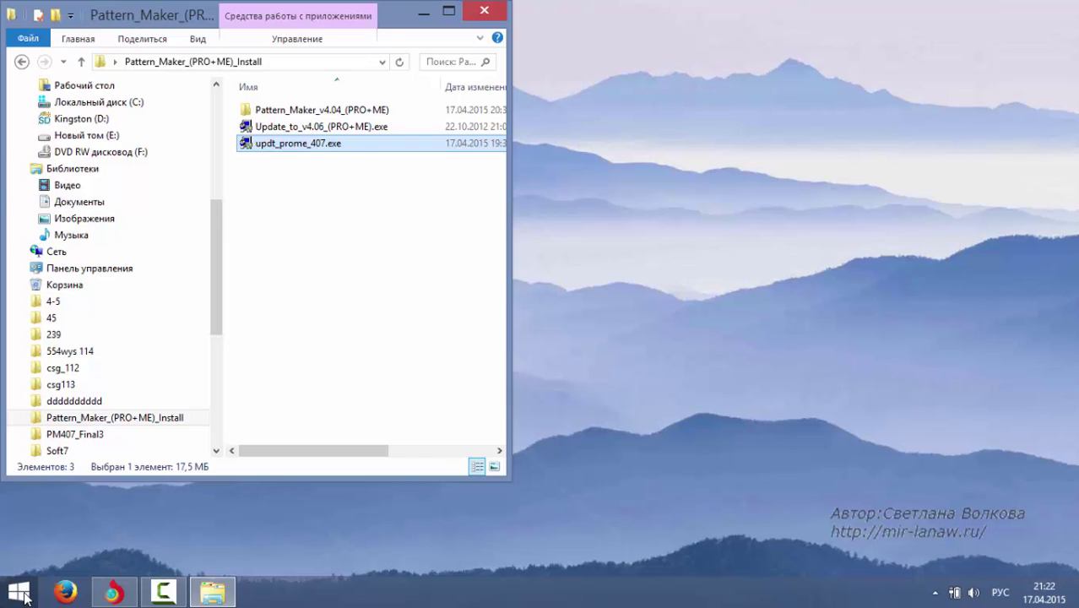
click(19, 593)
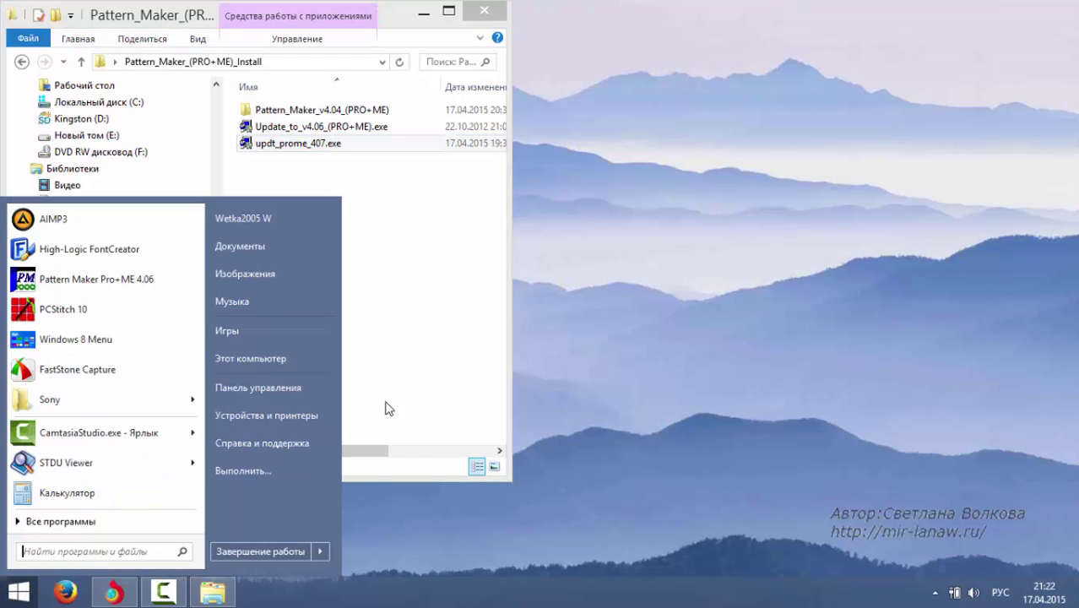
click(283, 389)
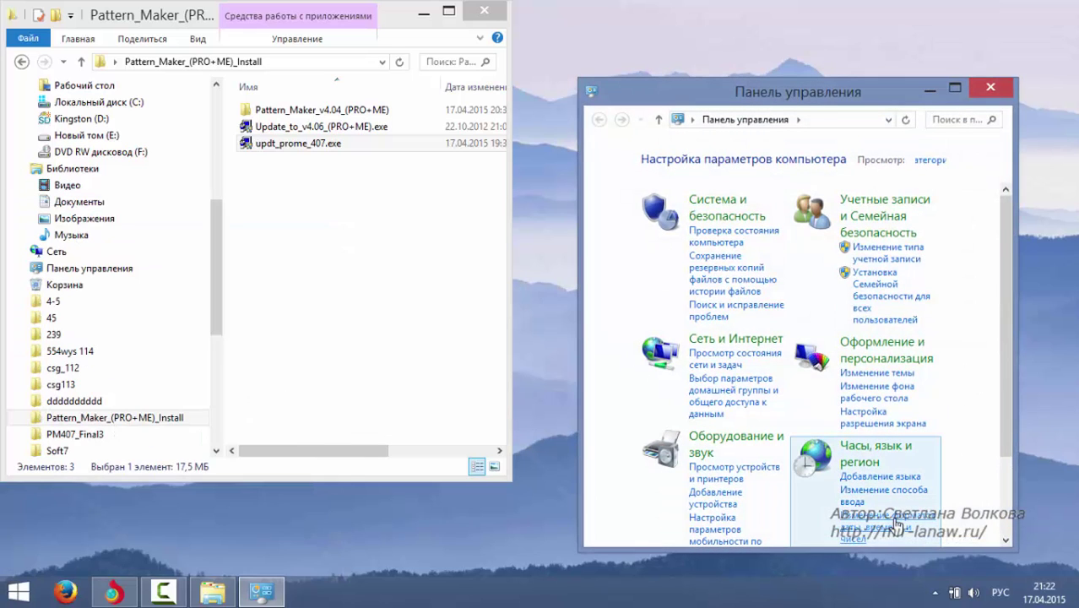
drag(881, 86, 876, 44)
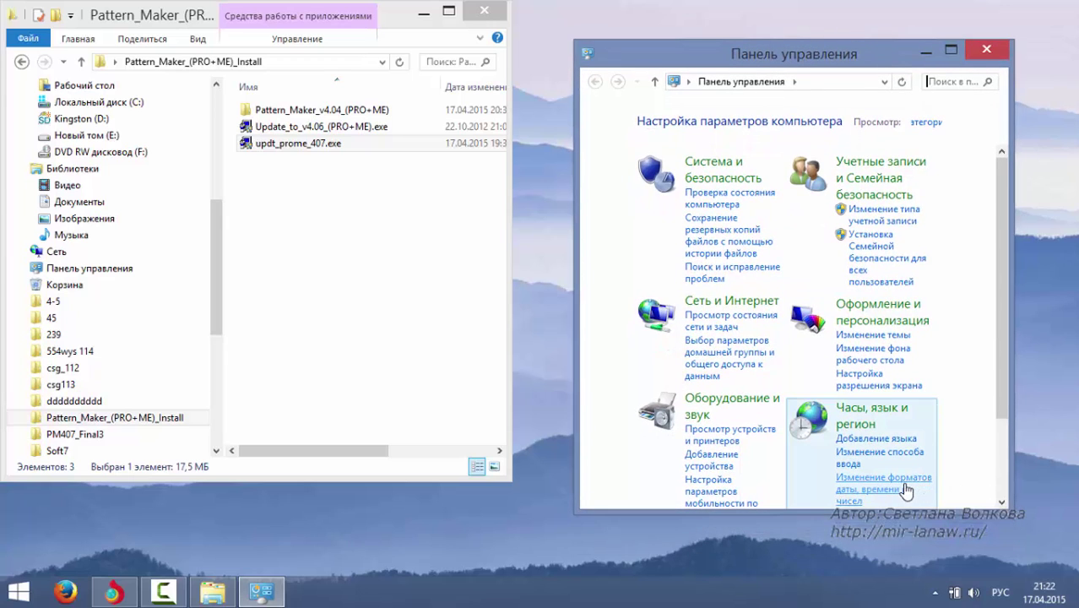
scroll(907, 490, down, 2)
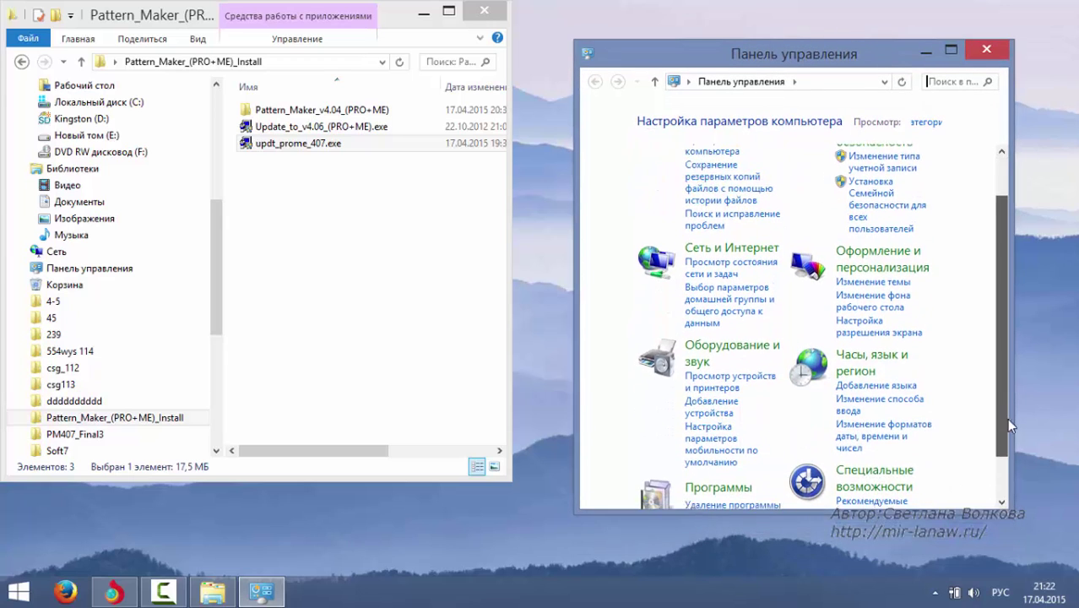
click(910, 426)
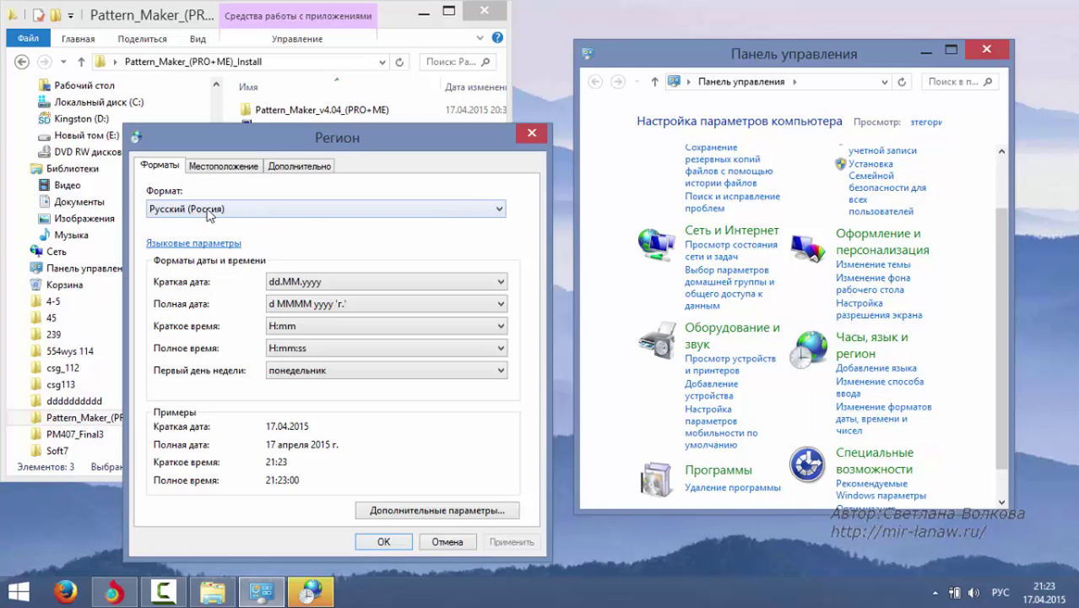
- Set the Windows regional format to Английский (США), close the Control Panel and check the system clock's date format
click(496, 211)
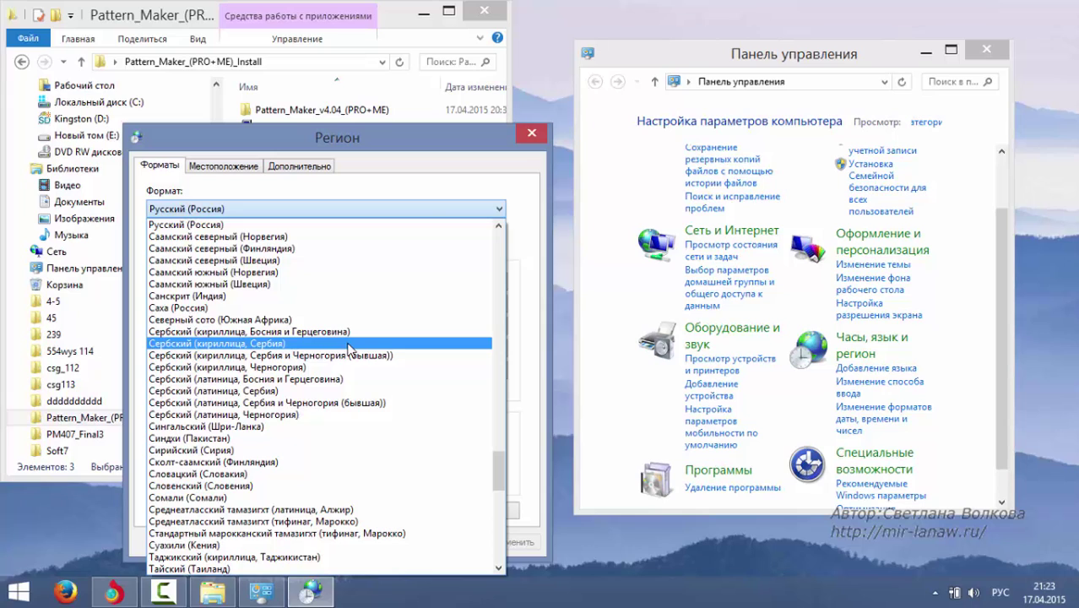
drag(500, 477, 501, 279)
click(219, 314)
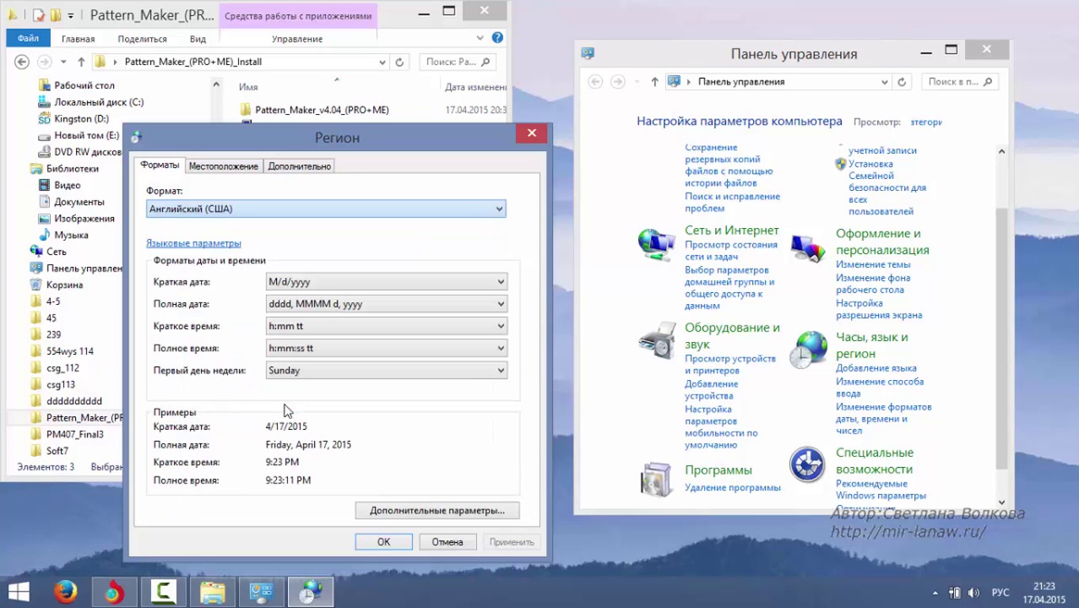
click(383, 543)
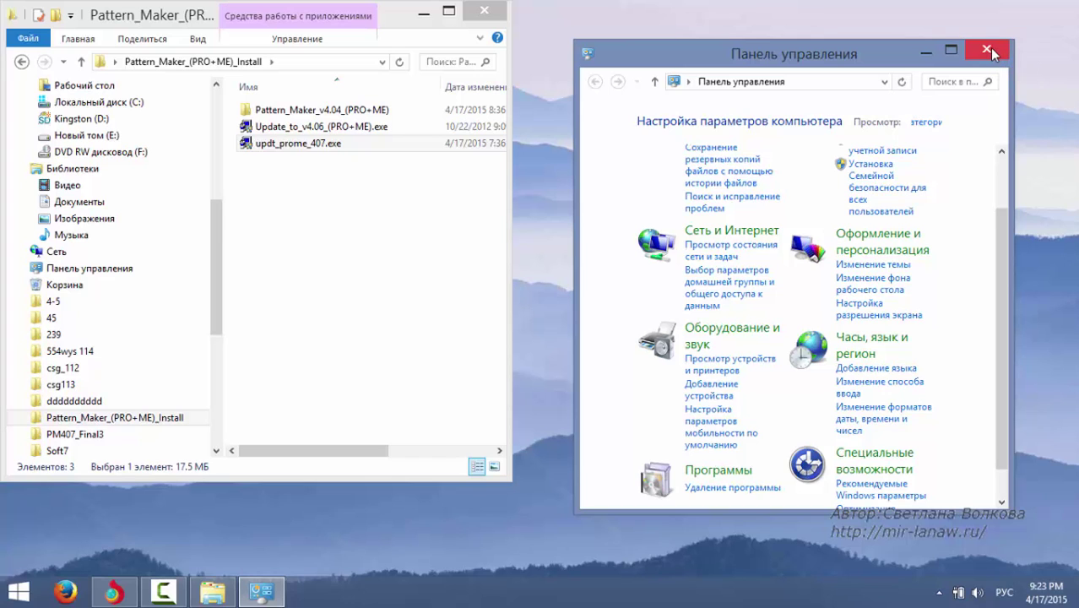
click(988, 51)
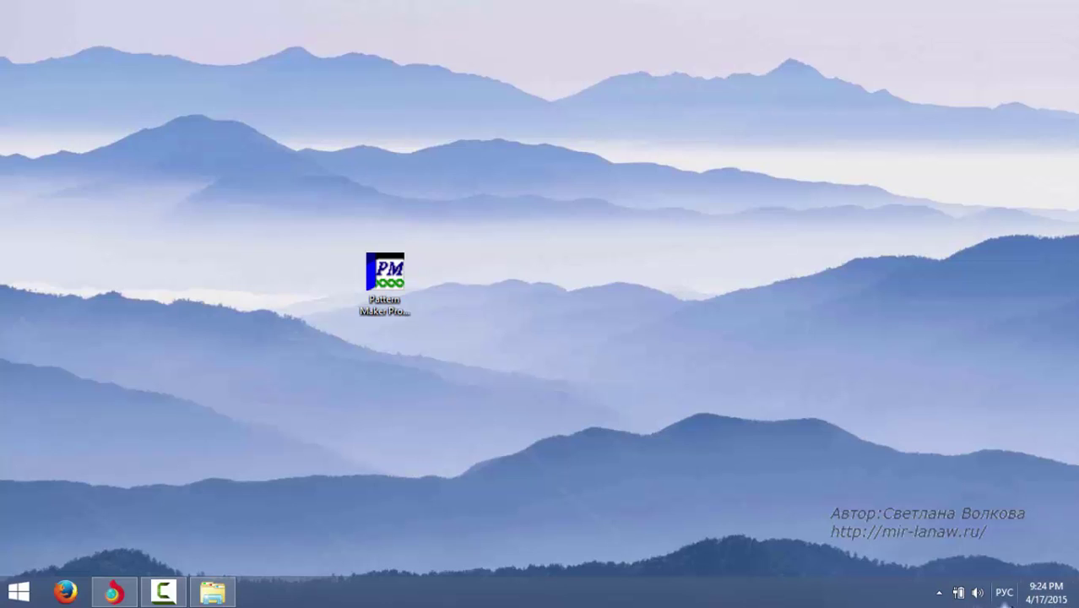
mouse_move(1077, 606)
mouse_move(950, 605)
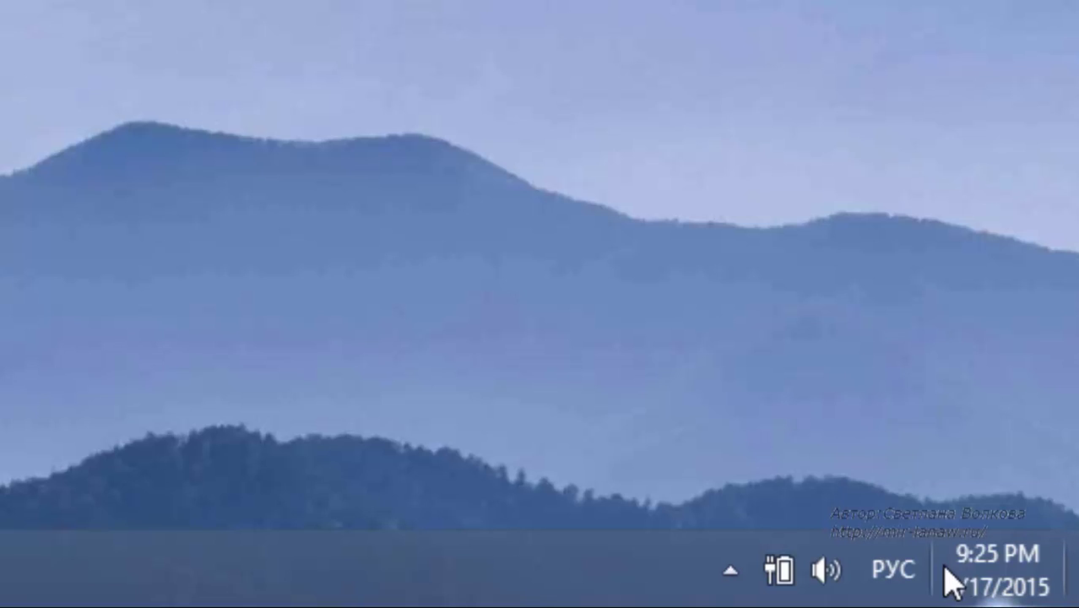
- Launch Pattern Maker from the desktop, accept the '.xsd' association repair with further warnings disabled, and dismiss the association warning and splash screen
mouse_move(963, 553)
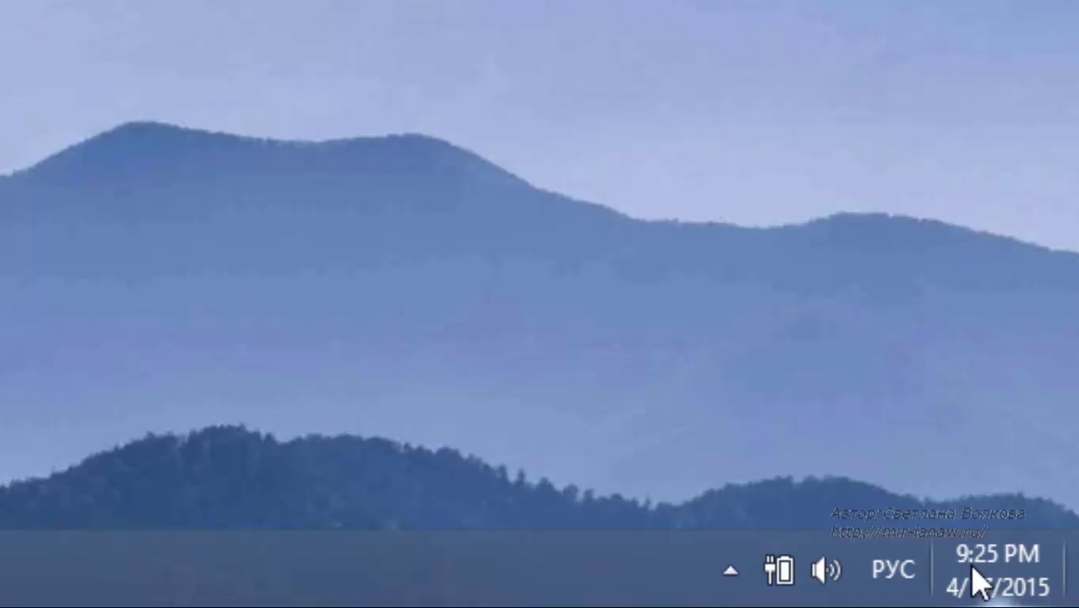
mouse_move(1078, 607)
mouse_move(1013, 583)
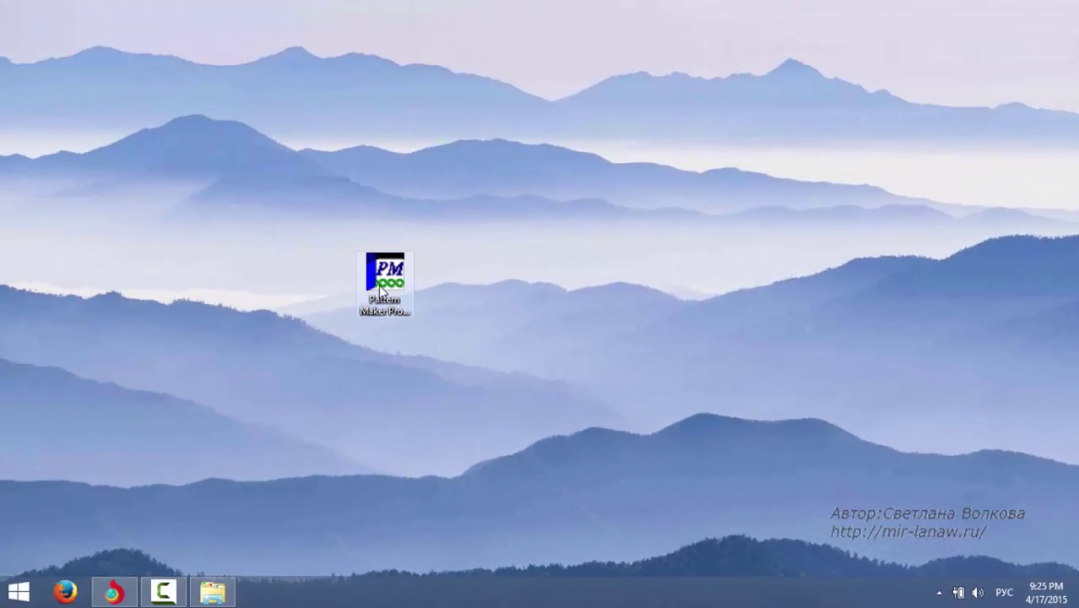
double_click(384, 279)
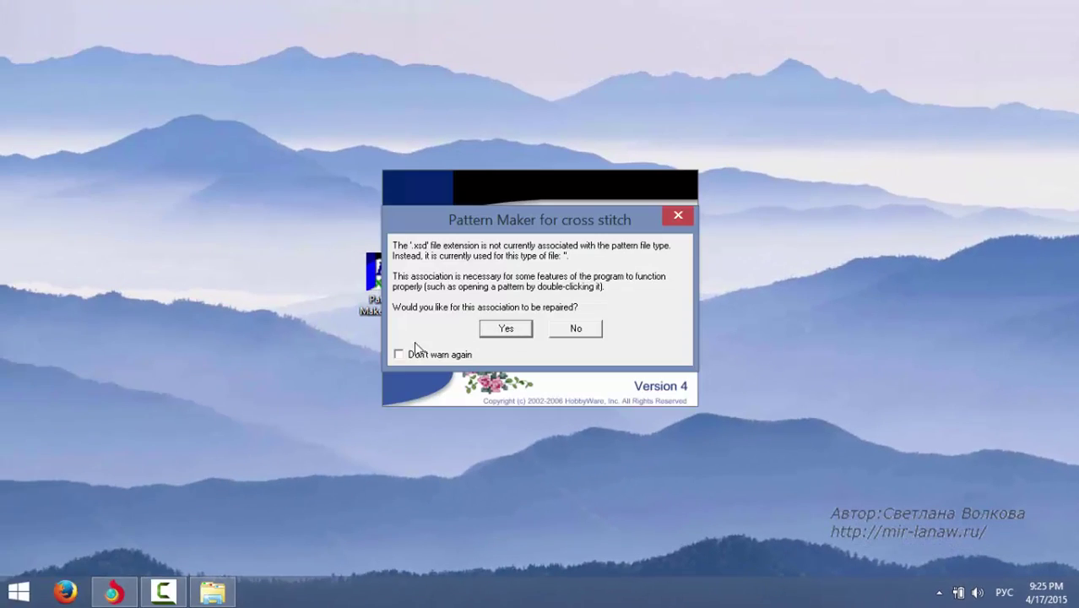
click(398, 355)
click(503, 330)
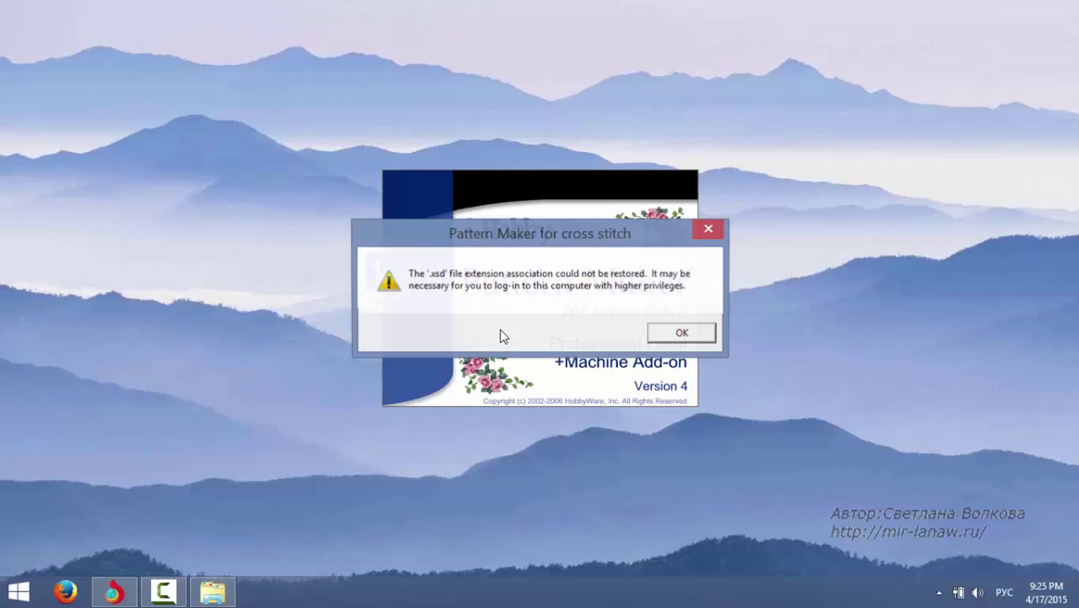
click(682, 332)
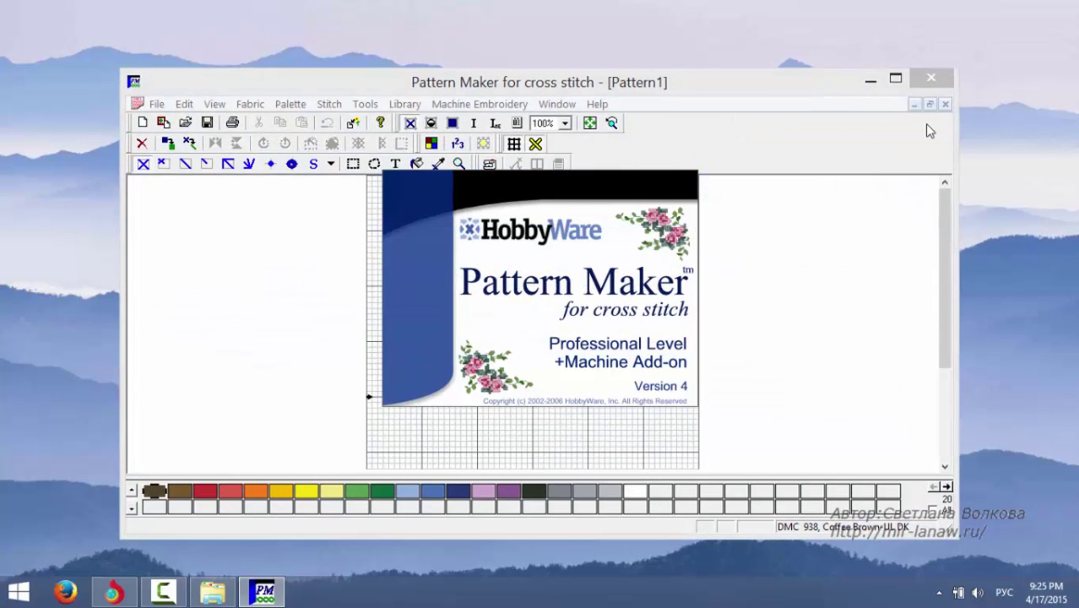
click(664, 194)
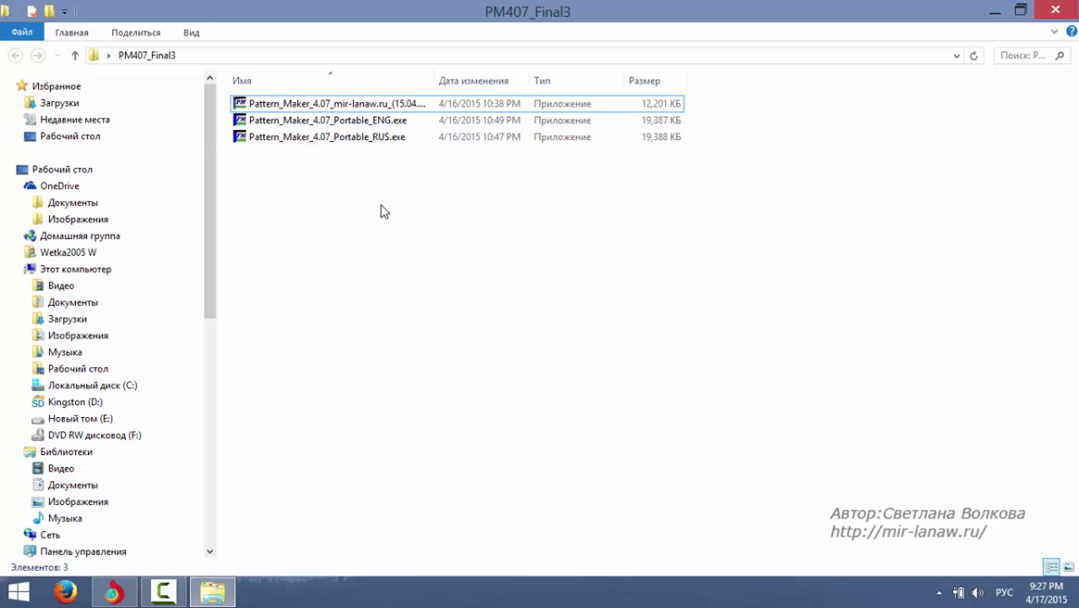
- Run the Pattern_Maker_4.07_mir-lanaw.ru installer from the PM407_Final3 folder, accepting the default install folder with Start menu and desktop shortcuts
click(363, 106)
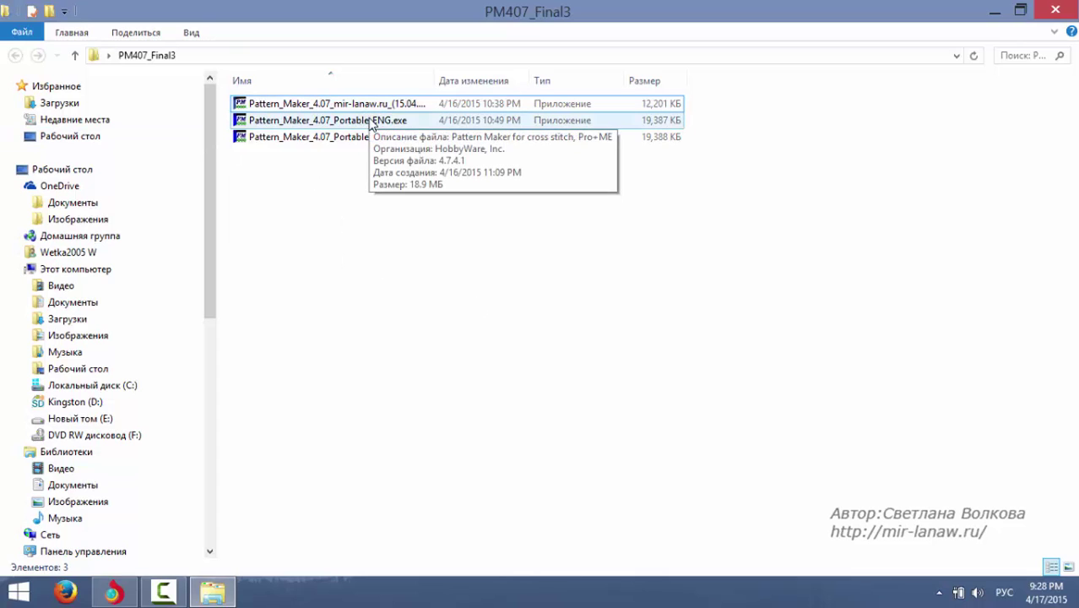
shift+click(379, 141)
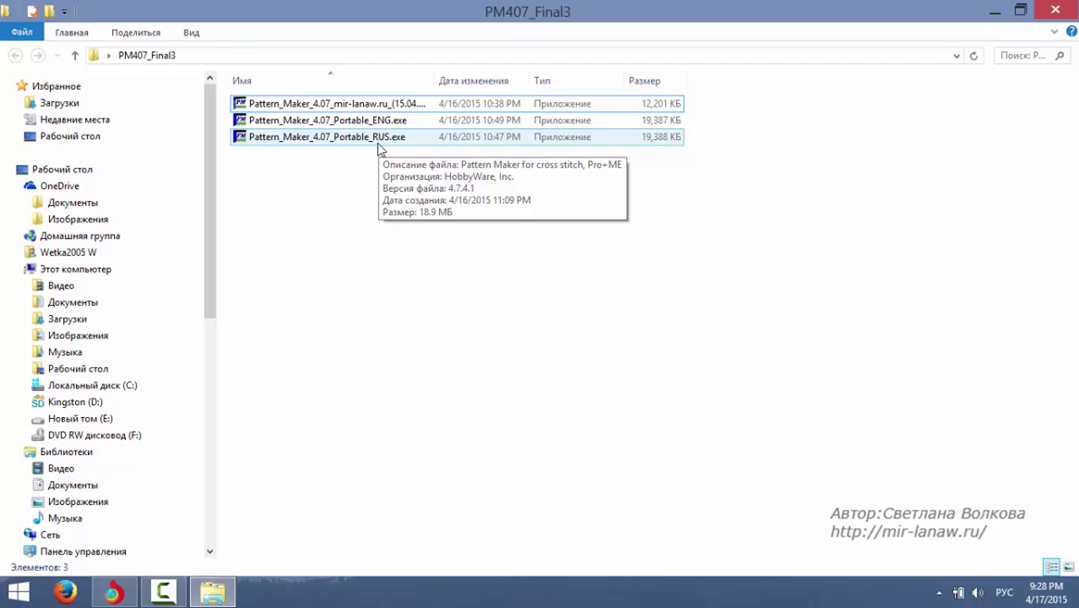
click(377, 153)
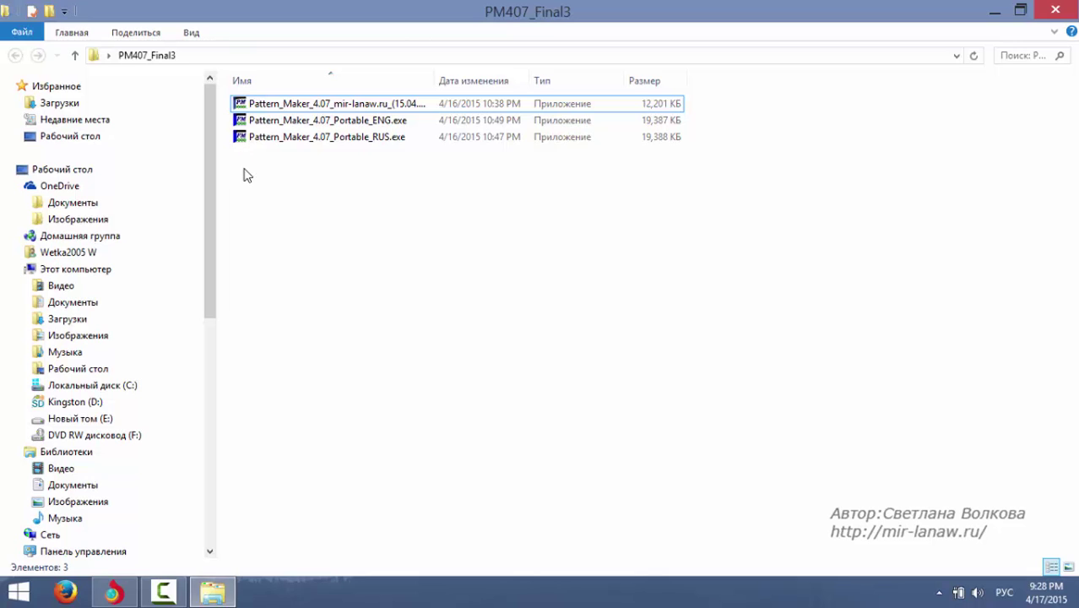
double_click(339, 107)
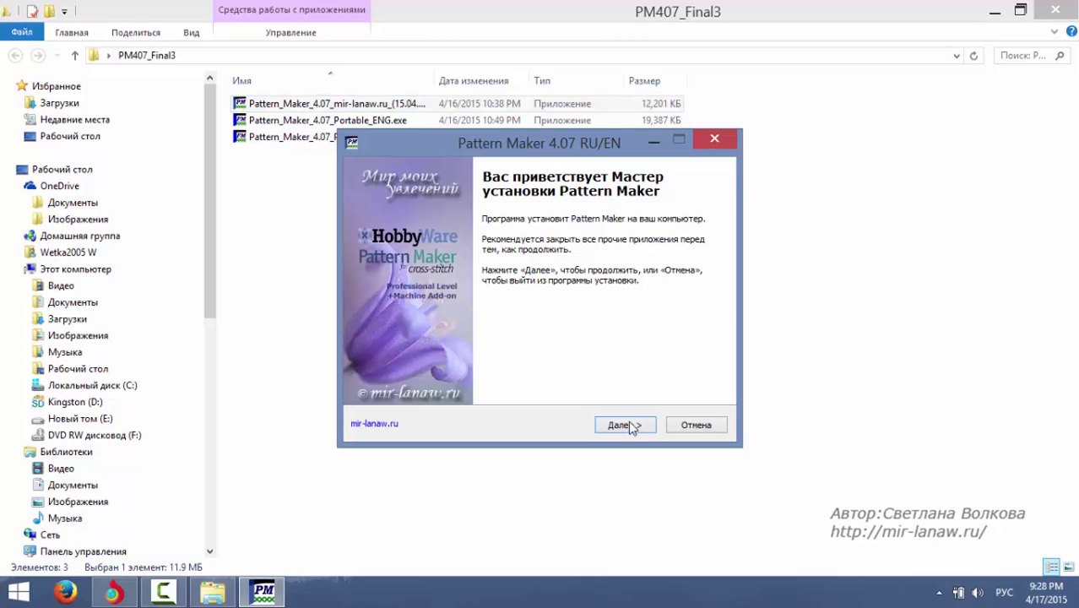
click(630, 426)
click(625, 426)
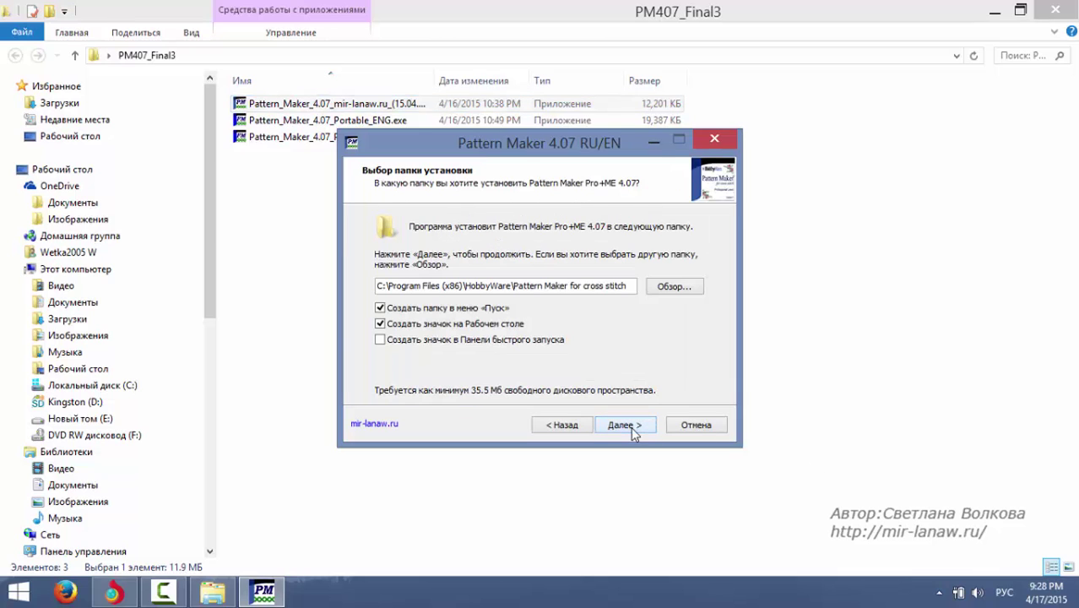
click(625, 425)
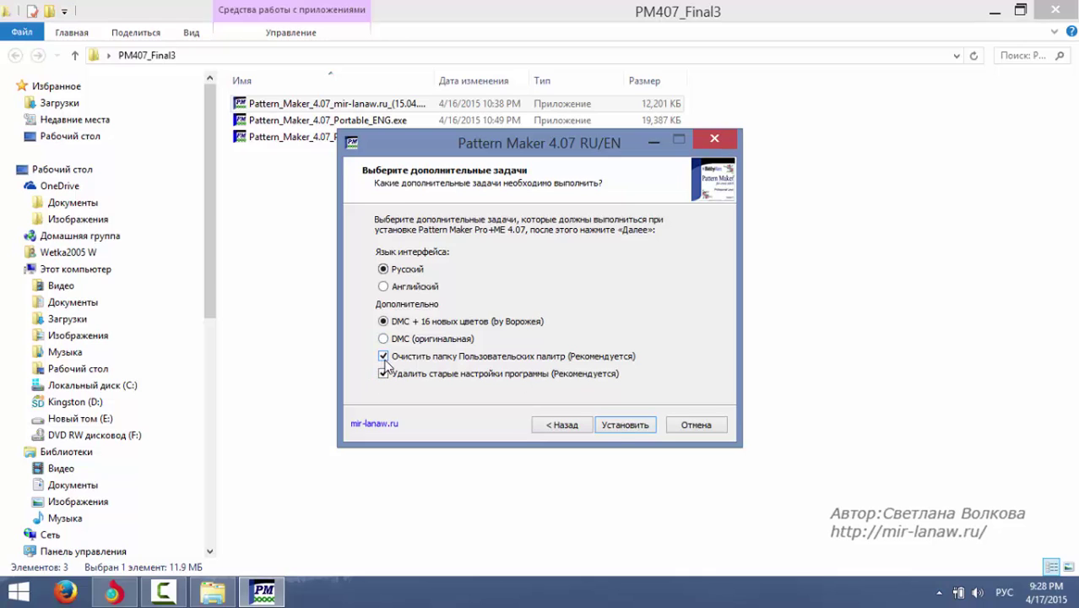
- Install with the Русский interface, DMC + 16 новых цветов and both cleanup options, finish with program launch enabled, and maximize Pattern Maker
click(617, 427)
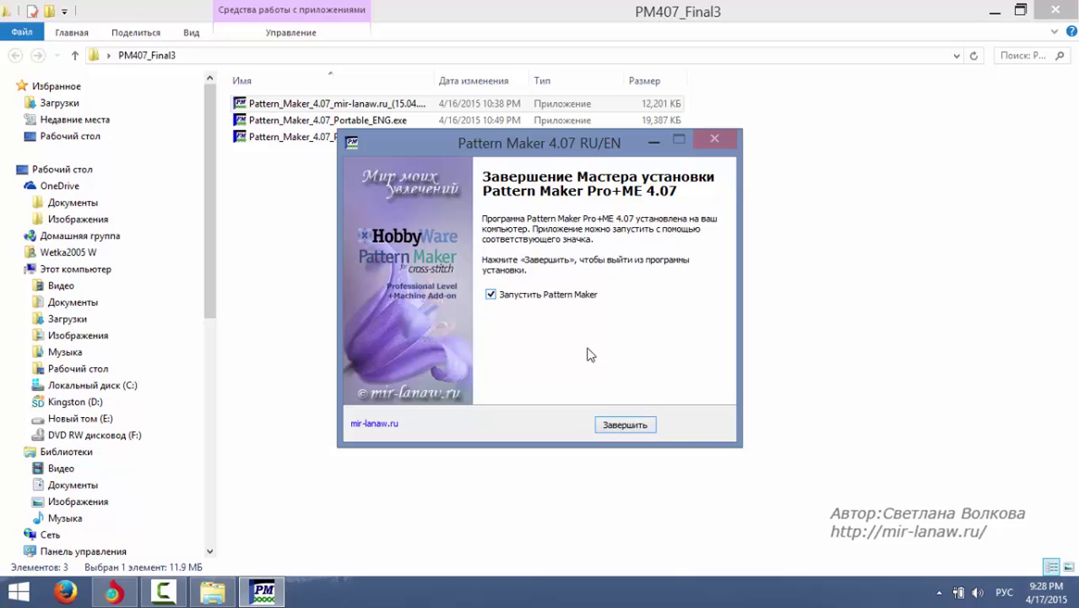
click(625, 425)
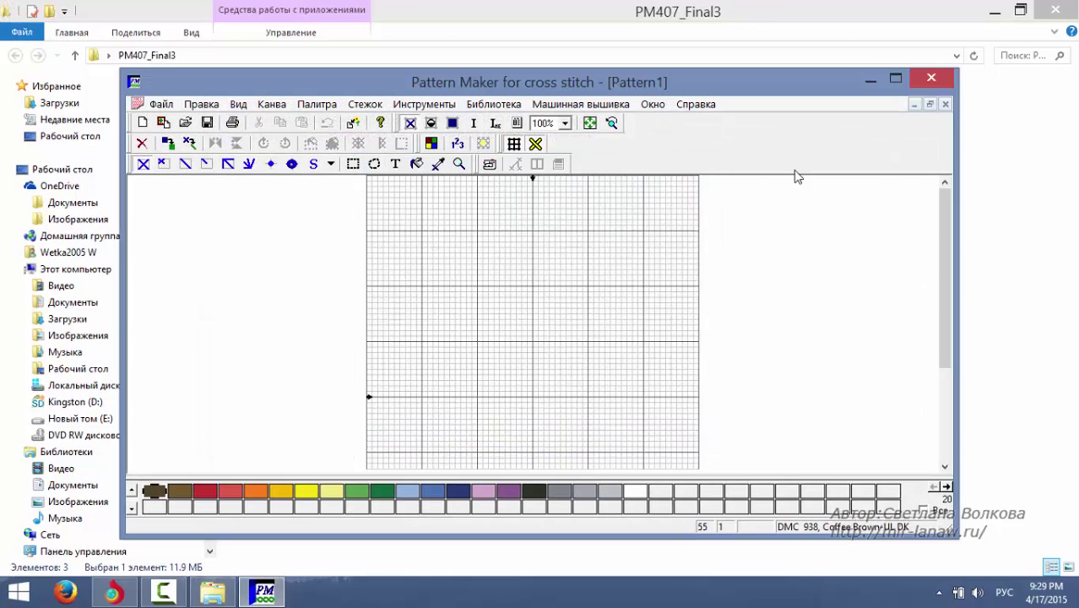
click(894, 78)
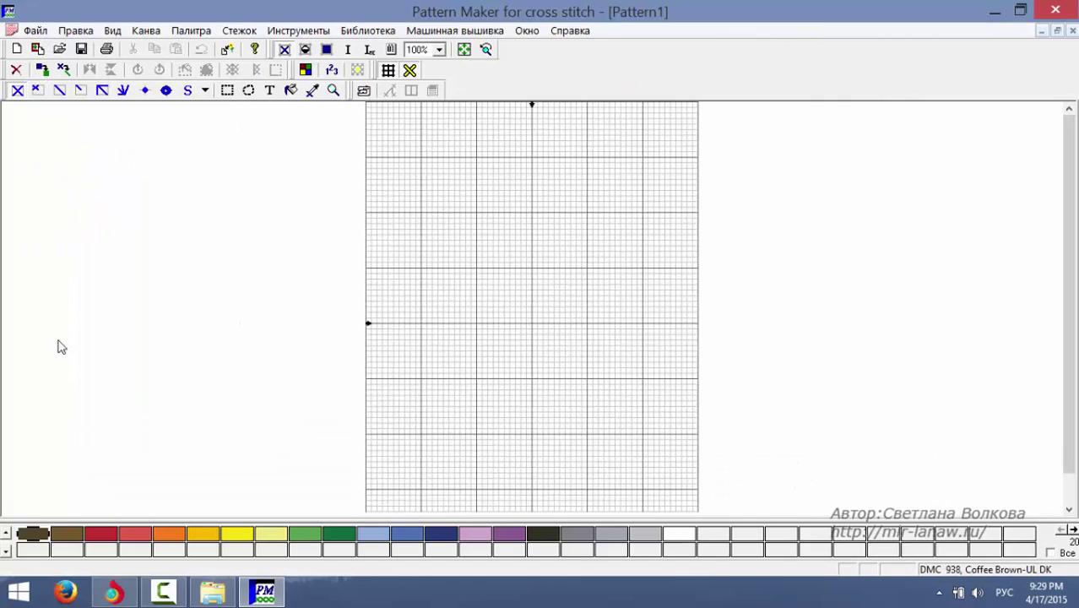